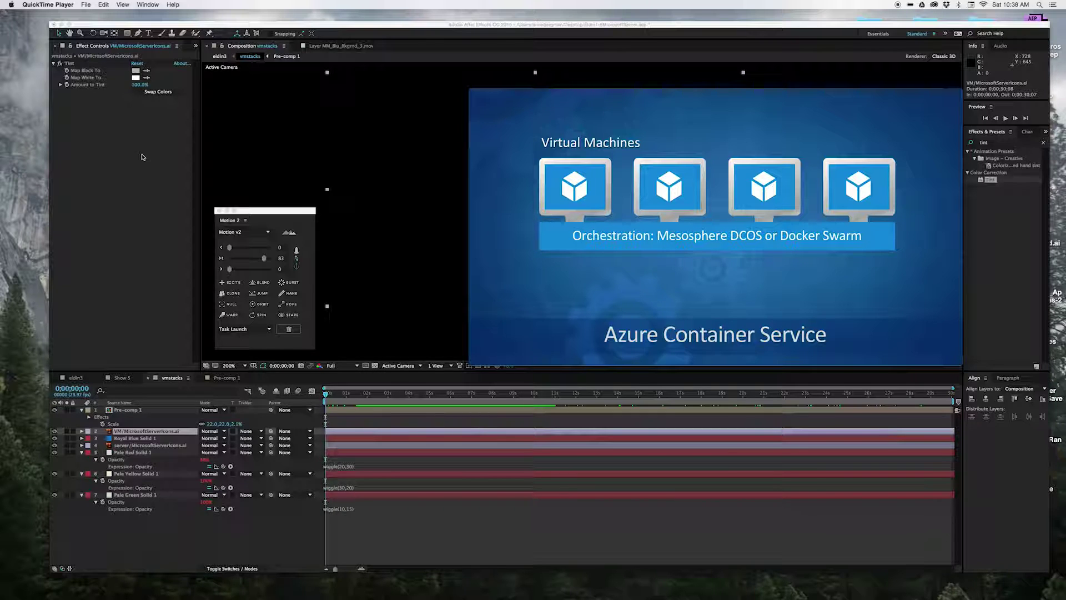
Review the virtual machine icons in the Show6.mp4 reference video and close the video
mouse_move(569, 324)
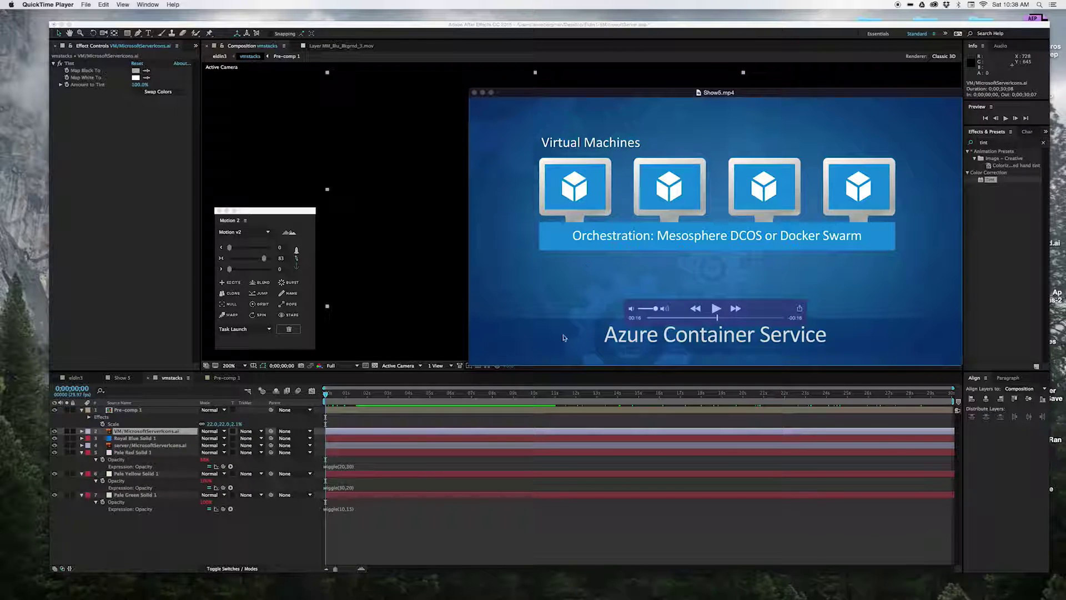
left_click_drag(571, 95, 521, 167)
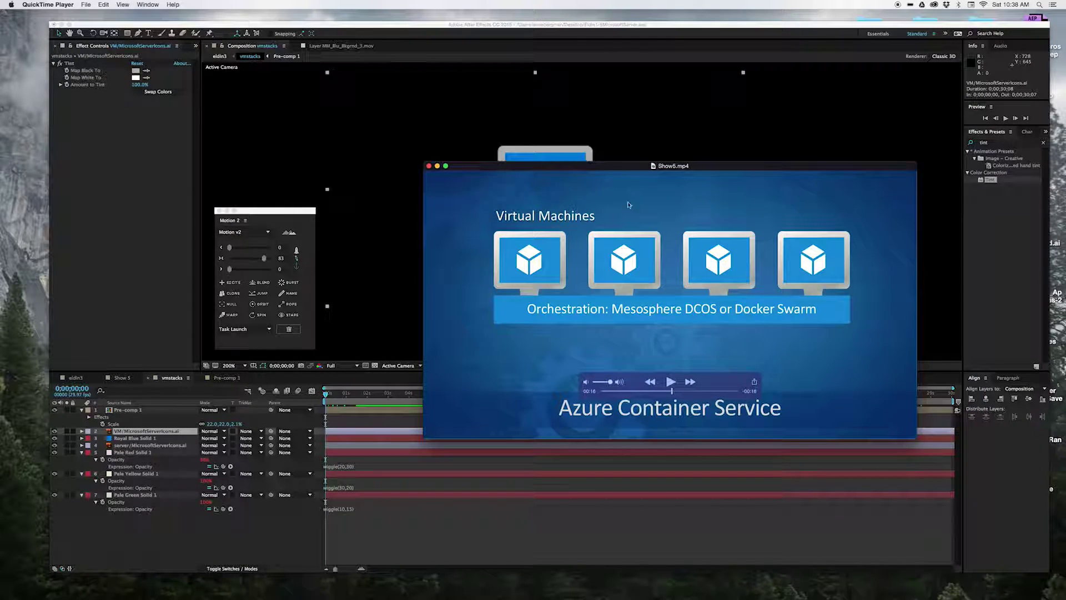
left_click_drag(630, 391, 700, 397)
key("super+w")
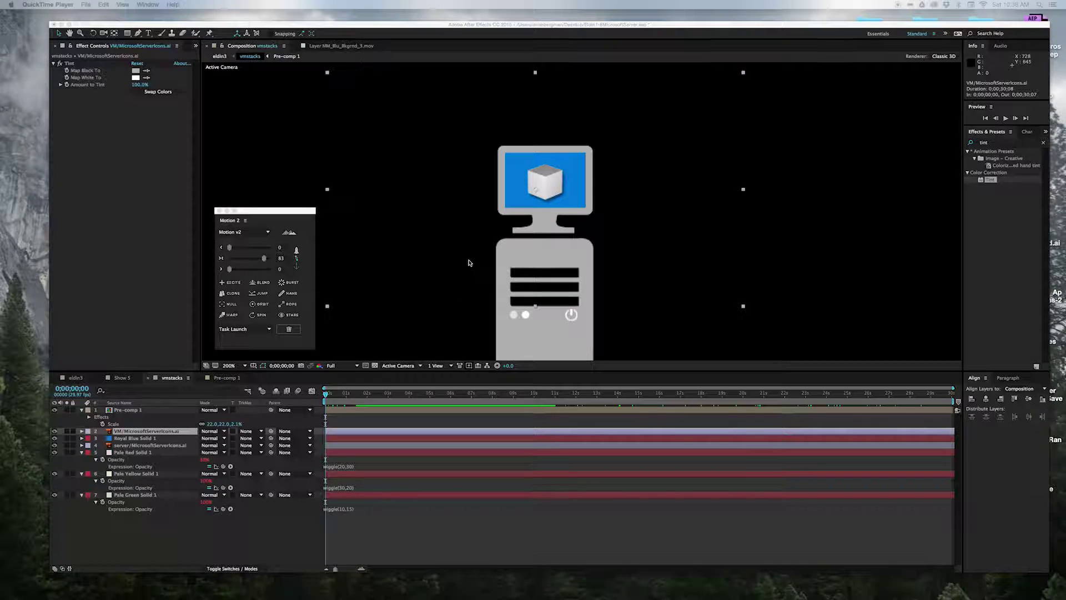
Preview the vmstacks composition's cube animation and inspect how the cube is built in Pre-comp 1
left_click(332, 398)
key("space")
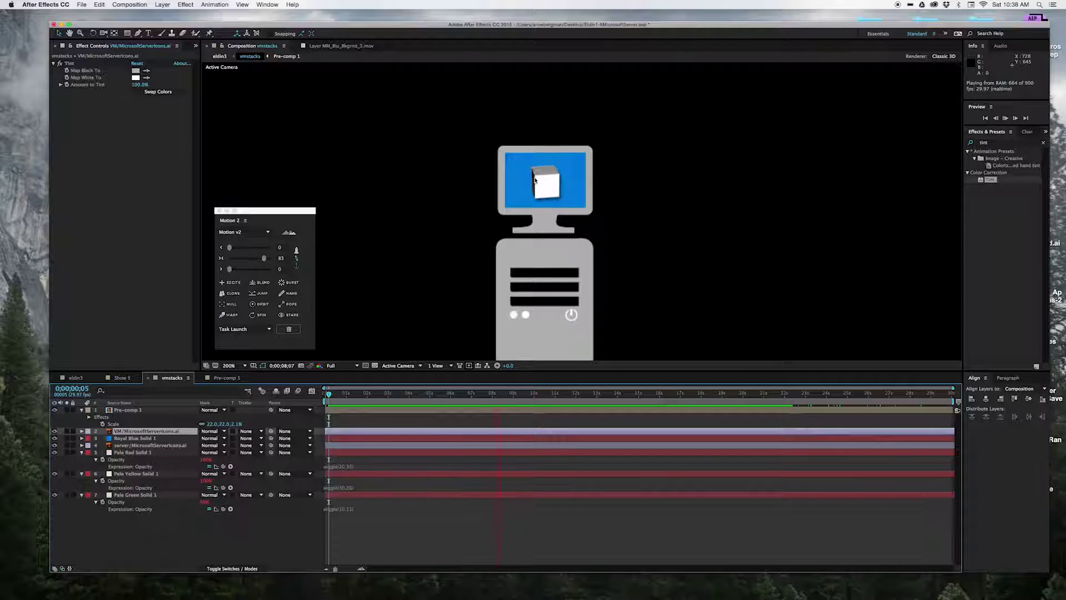
key("space")
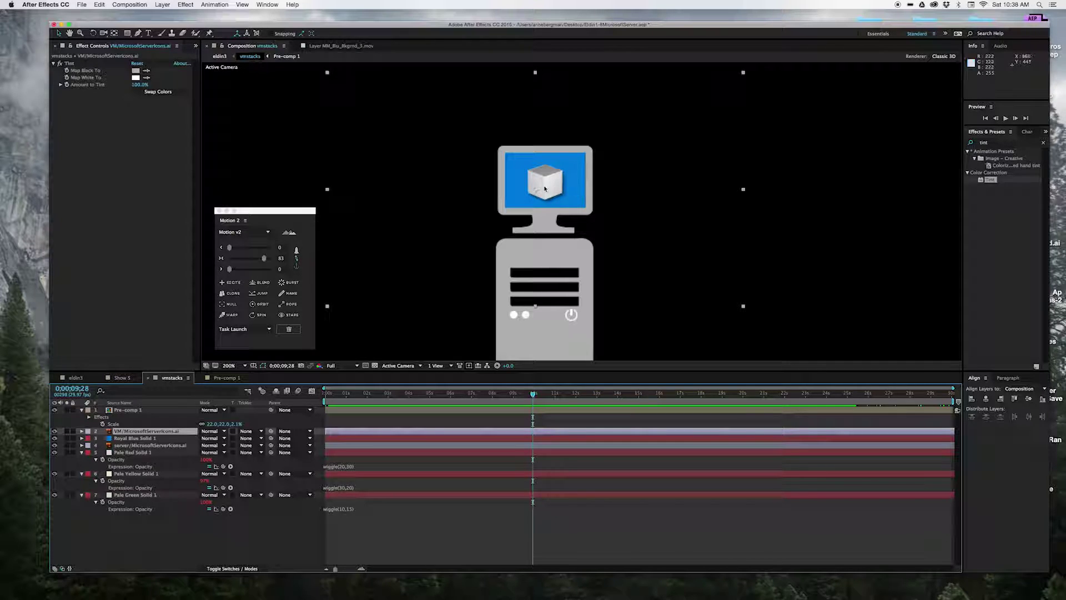
left_click(230, 379)
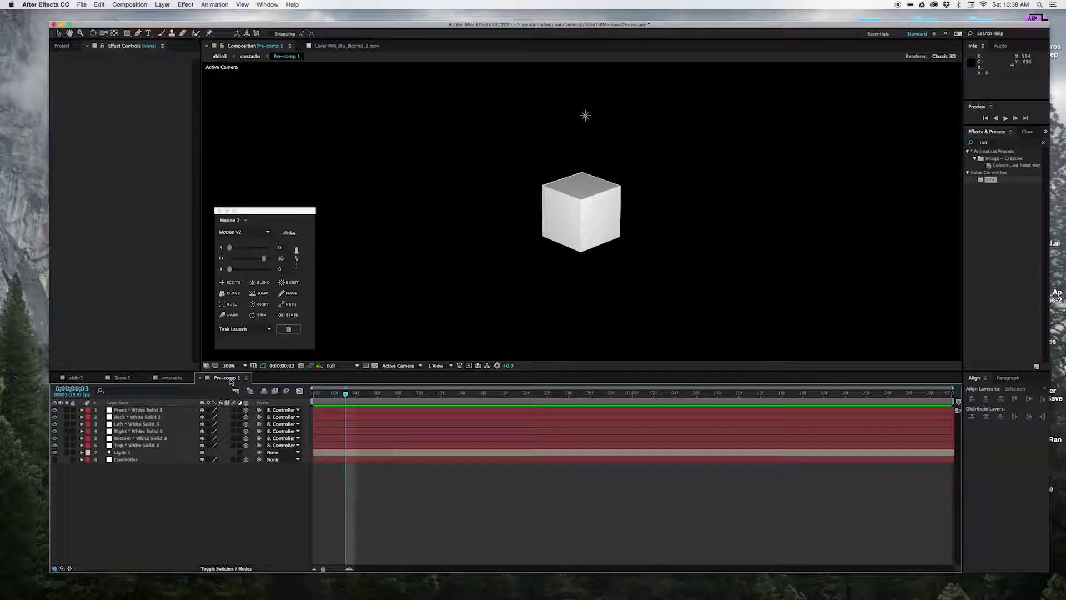
left_click(172, 377)
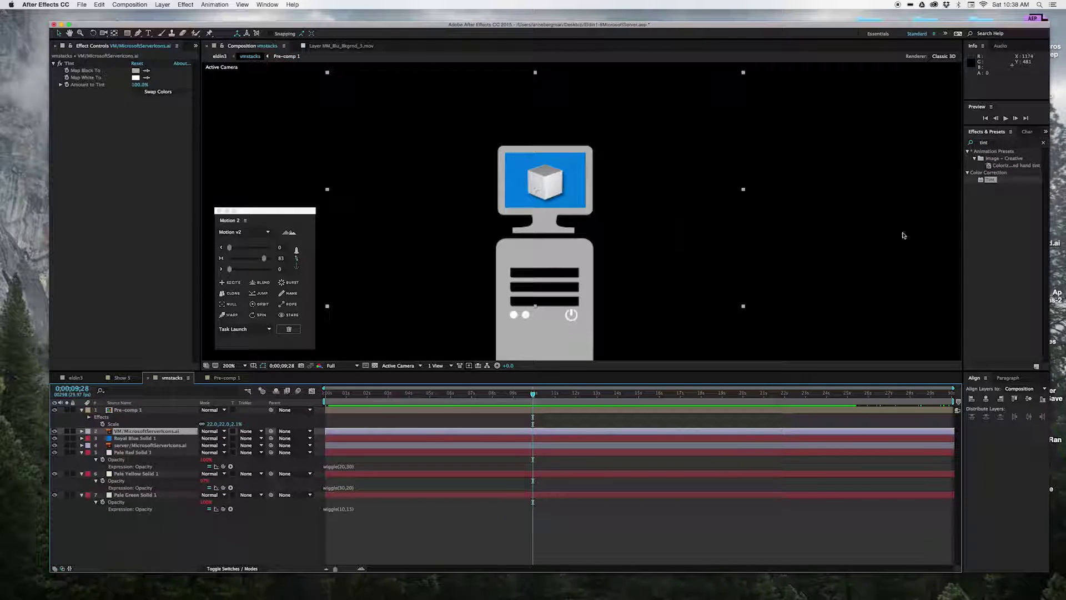
Create a new composition named VM 2.5D with the HDTV 1080 29.97 preset
key("super+Tab")
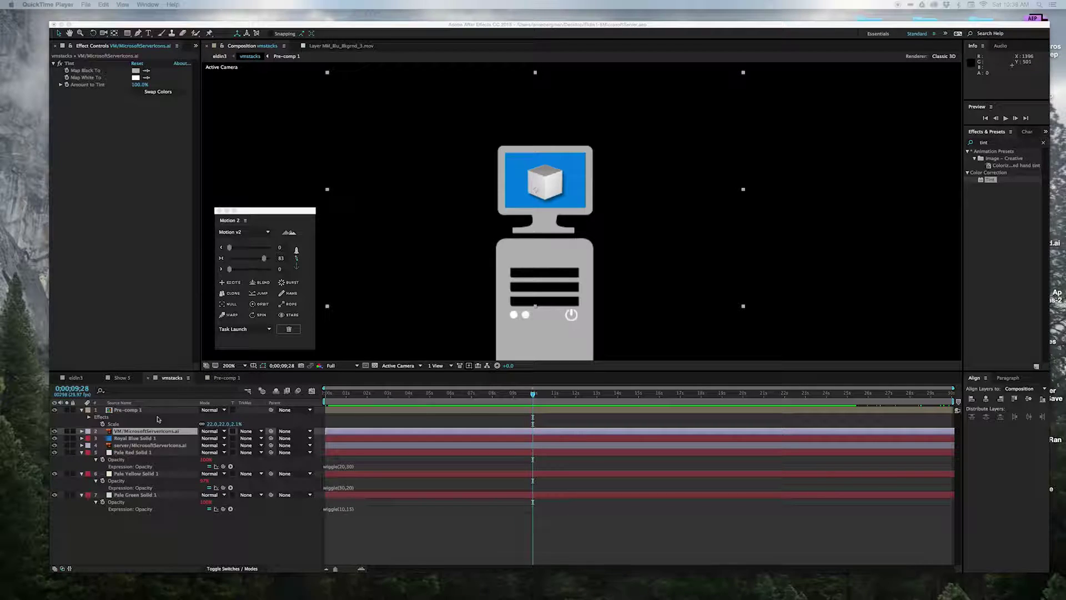
left_click(162, 380)
key("super+n")
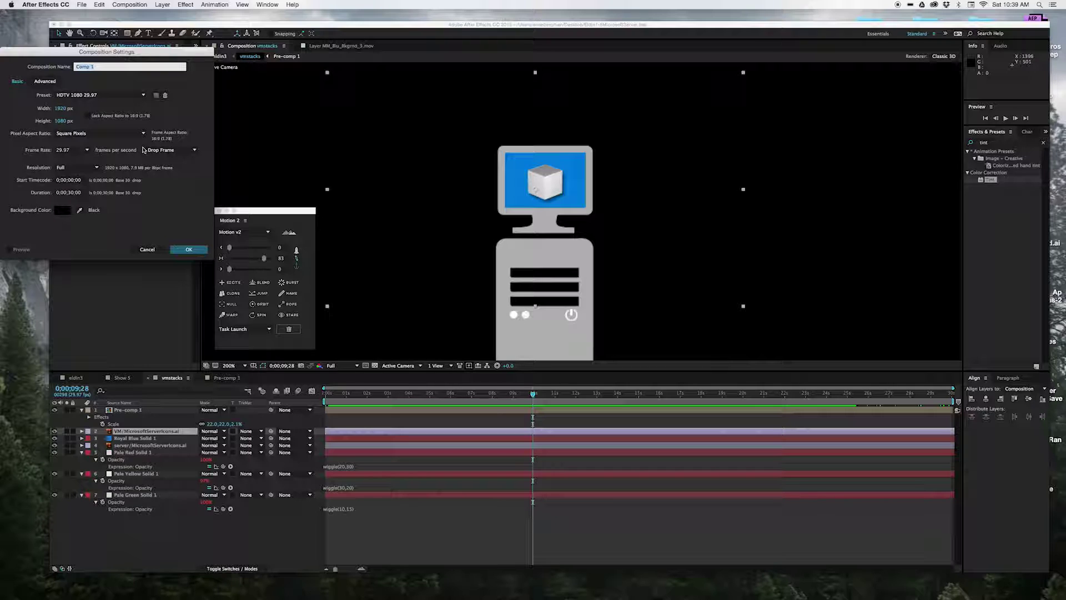
type("VM 2.5D")
key("Return")
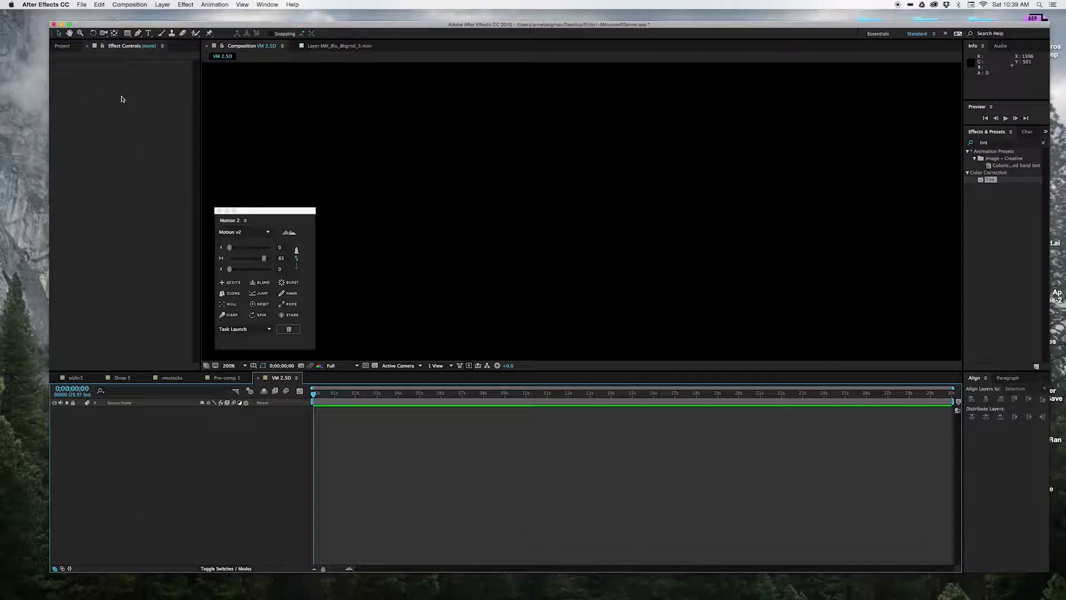
Show the project assets and duplicate the VM symbol only.png layer in the VM 2.5D composition
left_click(62, 46)
left_click(102, 128)
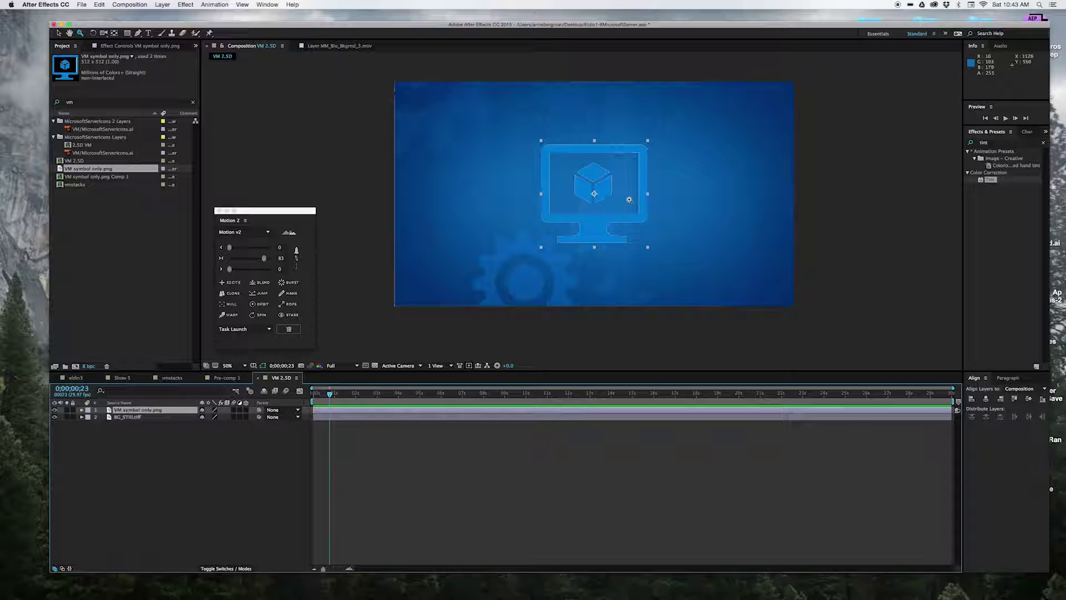
key("super+d")
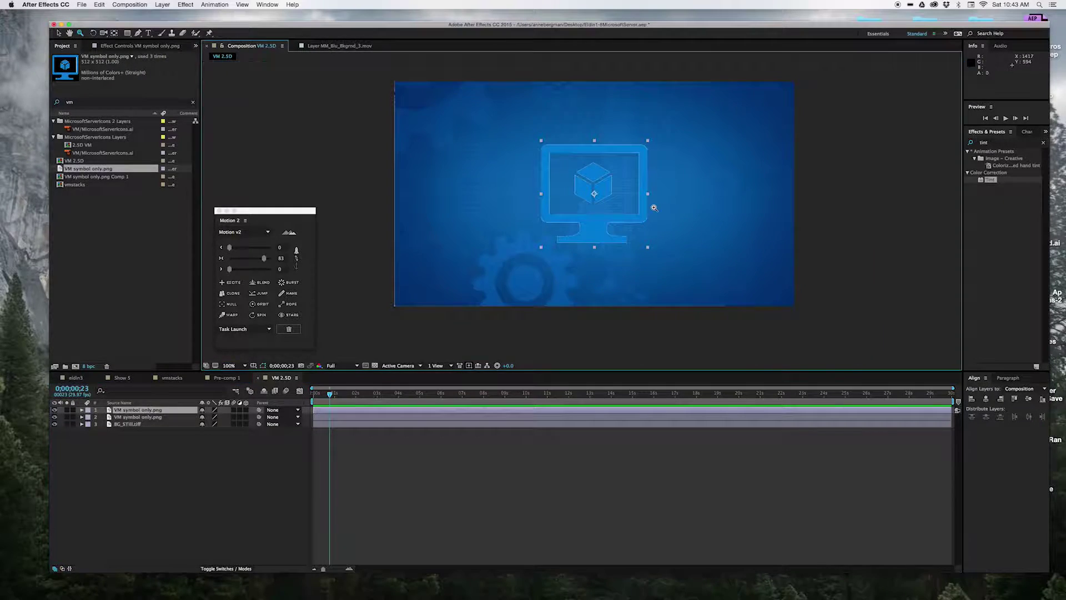
left_click(556, 202)
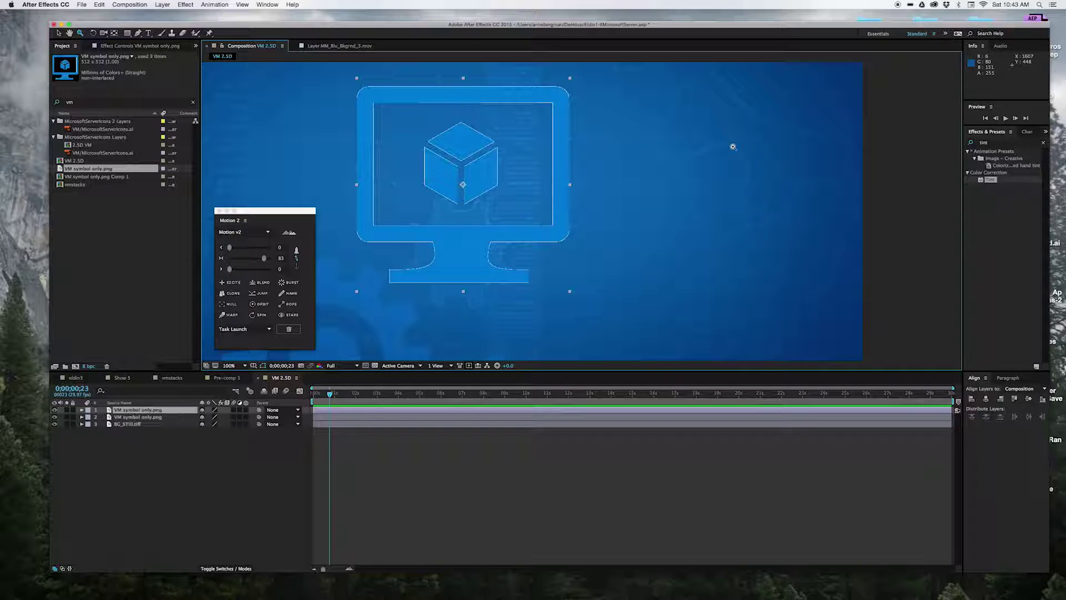
Find the Simple Choker effect and apply it to the upper VM symbol only.png layer
left_click(989, 144)
type("matte")
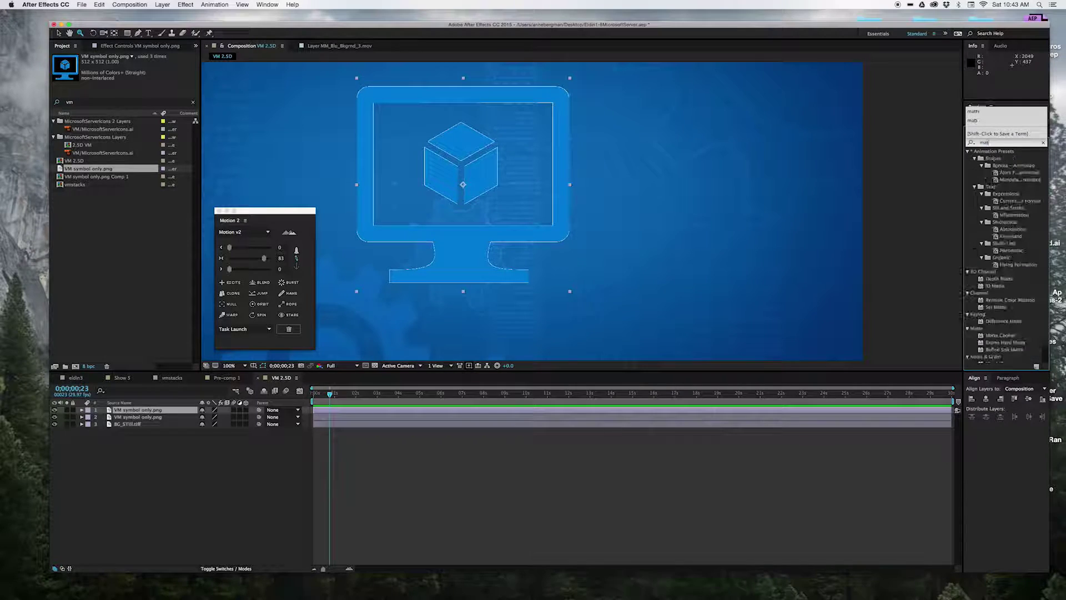
key("BackSpace")
key("BackSpace")
key("BackSpace")
key("BackSpace")
key("BackSpace")
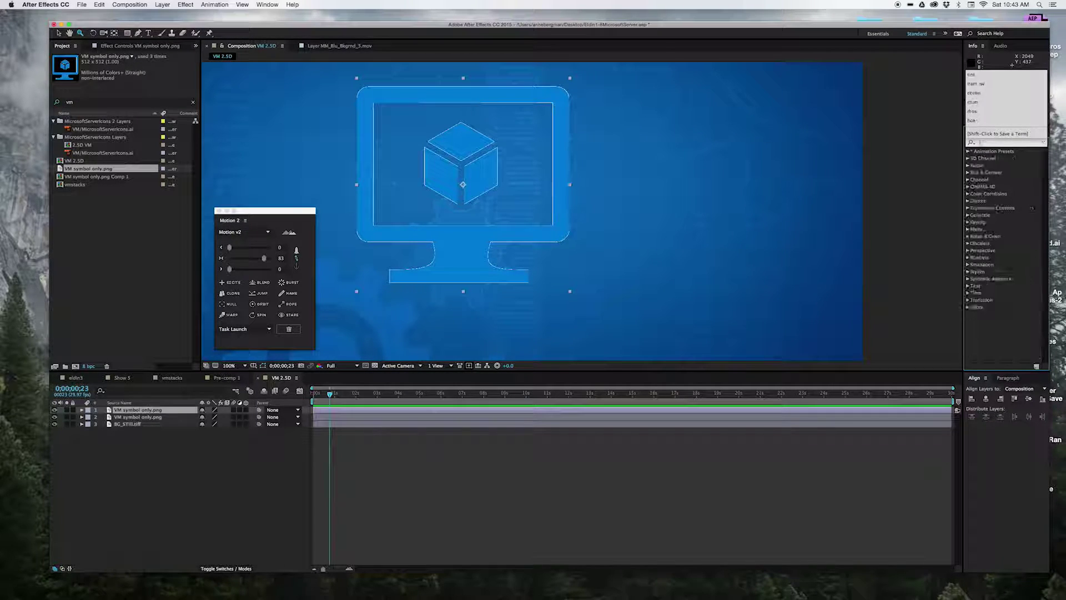
type("cho")
left_click(995, 215)
left_click_drag(1005, 216, 167, 411)
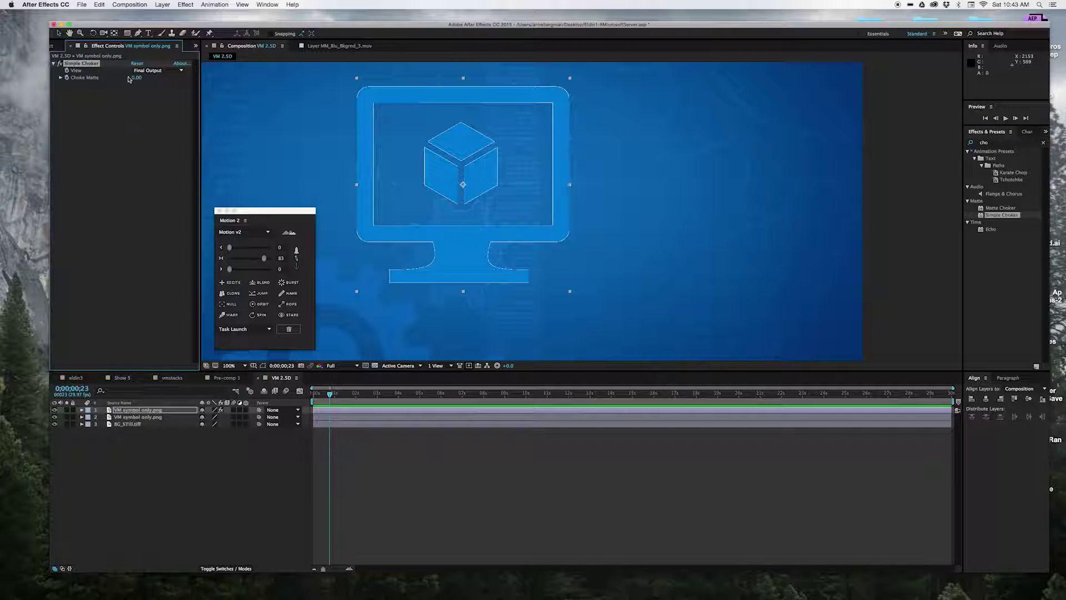
Set the Simple Choker's Choke Matte to 3.40 and paste the effect onto the lower VM symbol only.png layer
left_click_drag(137, 79, 148, 78)
left_click(151, 417)
key("super+v")
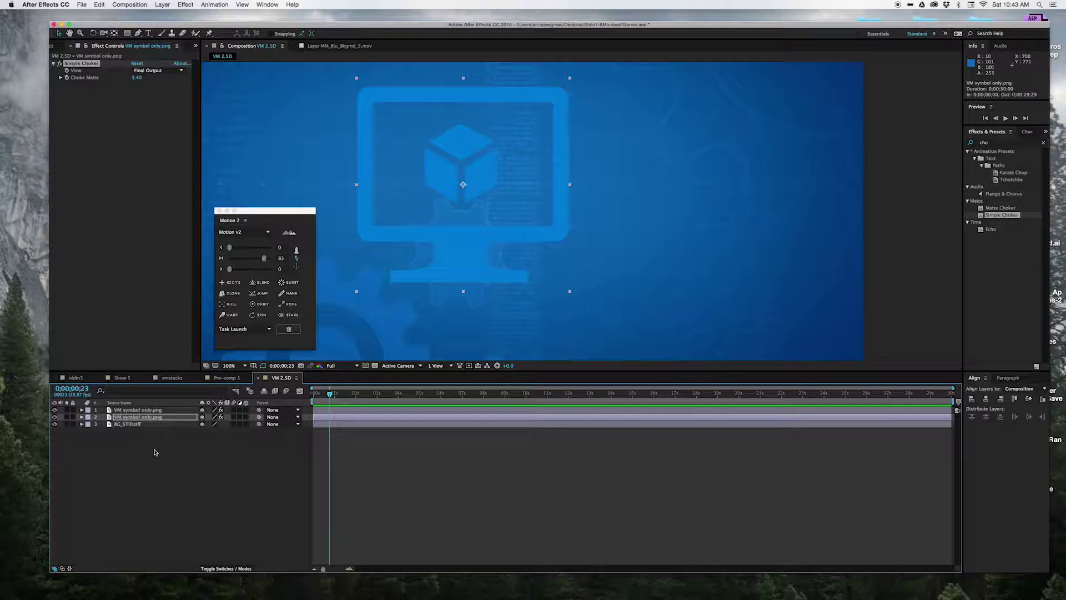
left_click(155, 452)
Draw a rectangular mask around the cube inside the monitor screen on the upper VM symbol only.png layer
left_click(153, 409)
left_click(128, 33)
left_click_drag(388, 105, 416, 121)
left_click_drag(504, 165, 540, 216)
Rename the masked upper layer as VMSYMBOL
left_click(148, 410)
key("Return")
type("VMSYM")
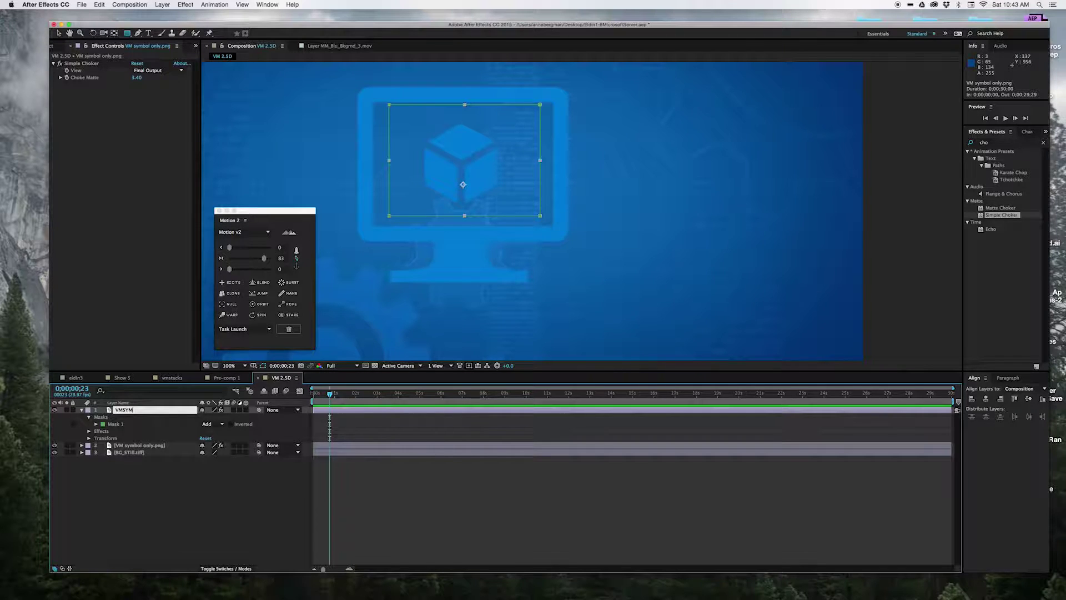
type("BOK")
key("BackSpace")
key("Return")
Draw a rectangular mask of about 315 × 246 px around the cube on the VM symbol only.png layer and set it to Subtract
left_click(146, 457)
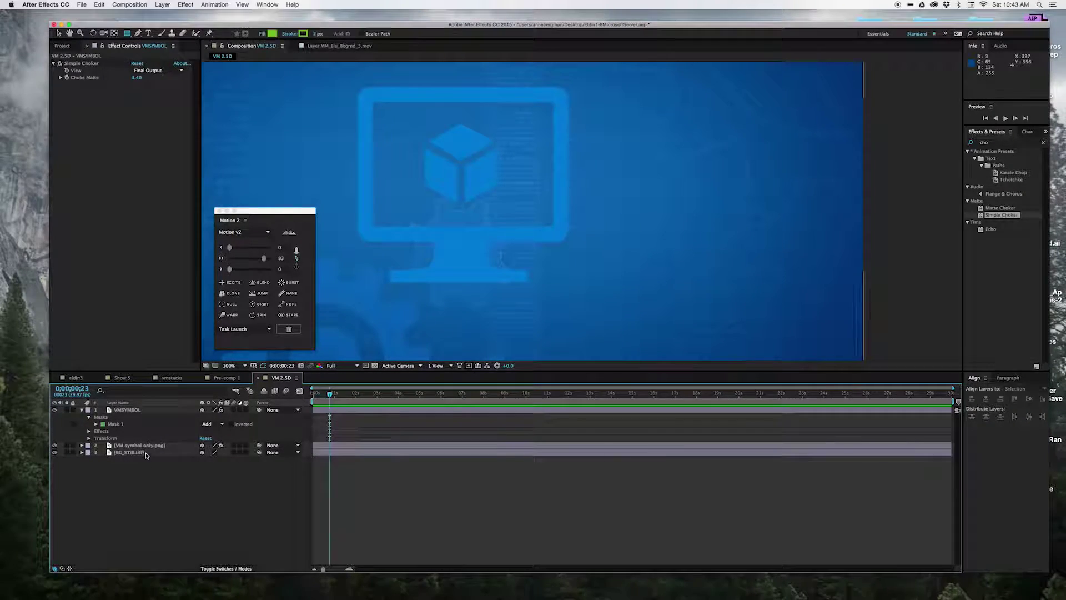
left_click(142, 445)
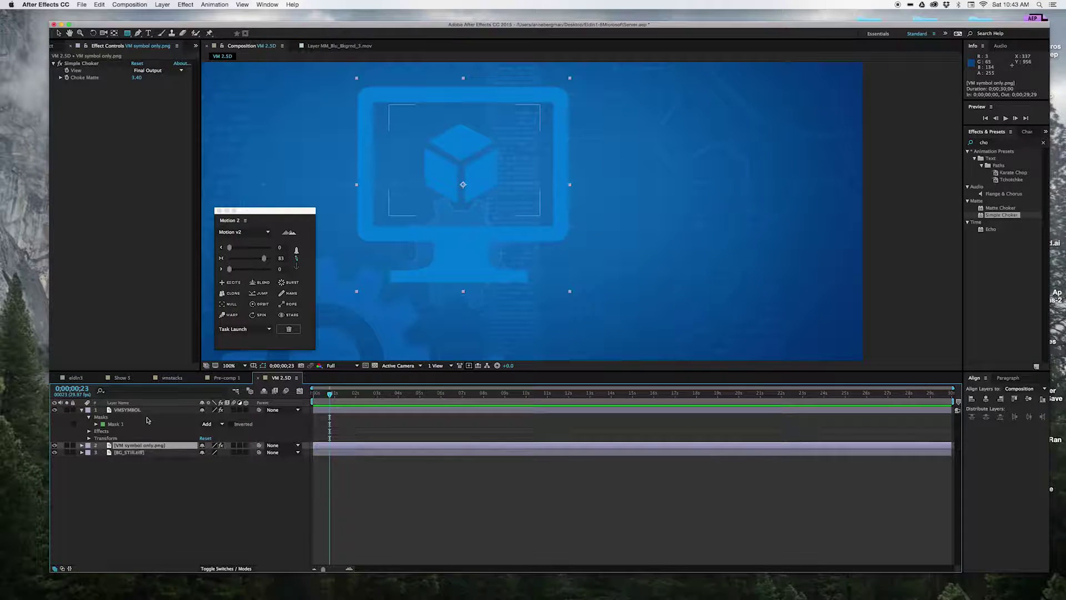
left_click(451, 177)
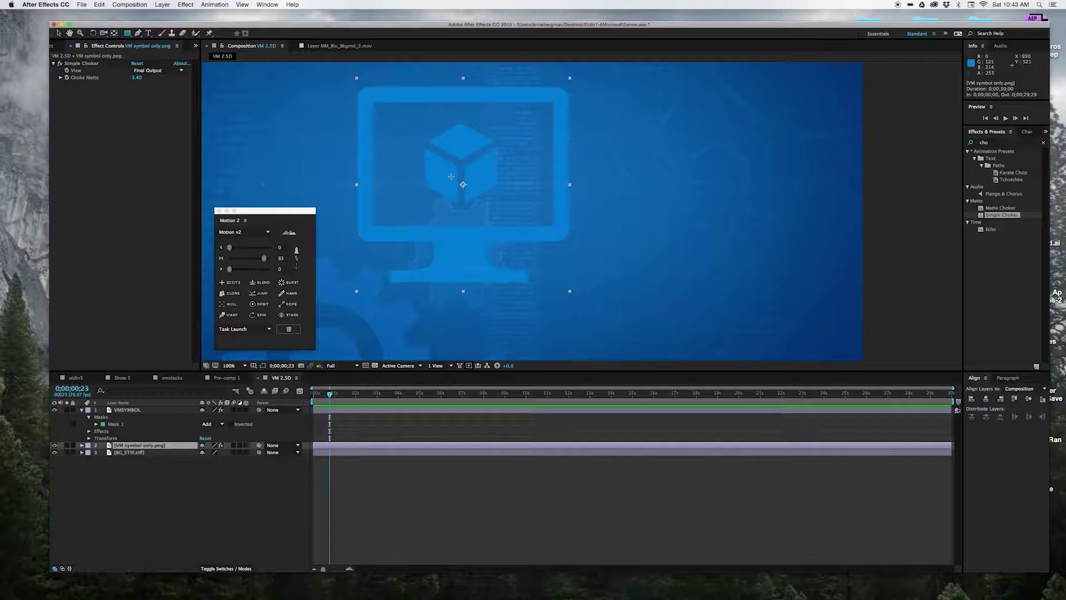
left_click_drag(396, 114, 527, 216)
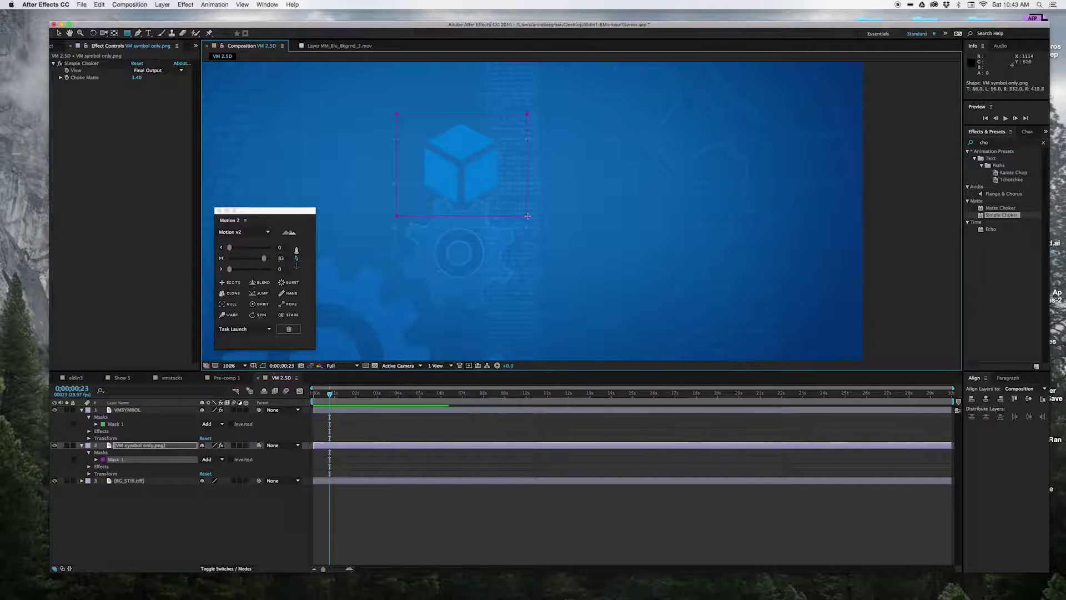
left_click(215, 460)
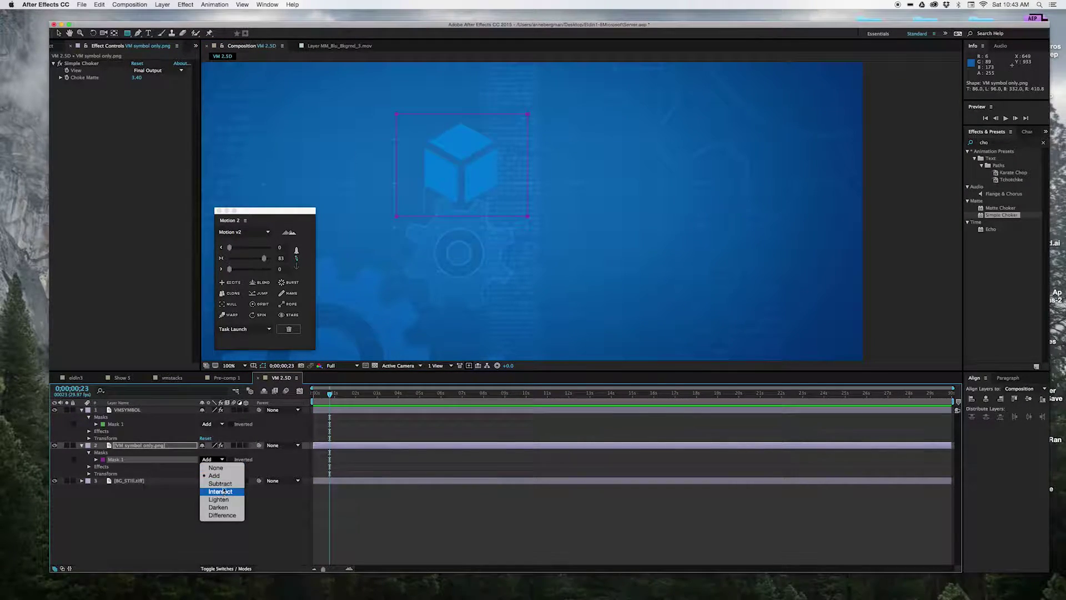
left_click(217, 481)
Rename the layer with the subtracted mask as Computer
left_click(150, 447)
key("Return")
type("Co")
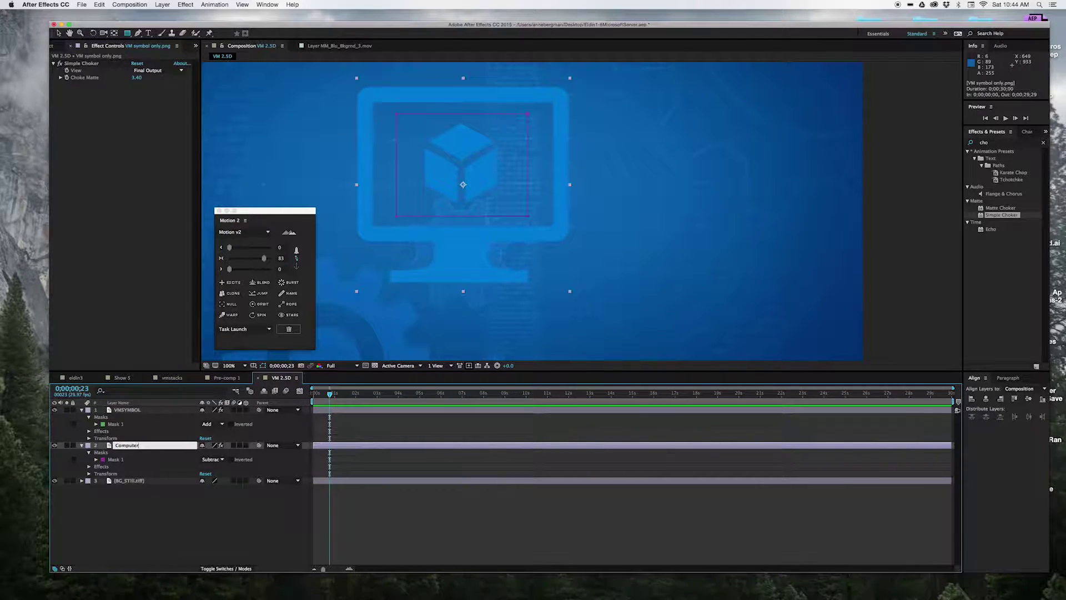
type("mputer")
left_click(200, 522)
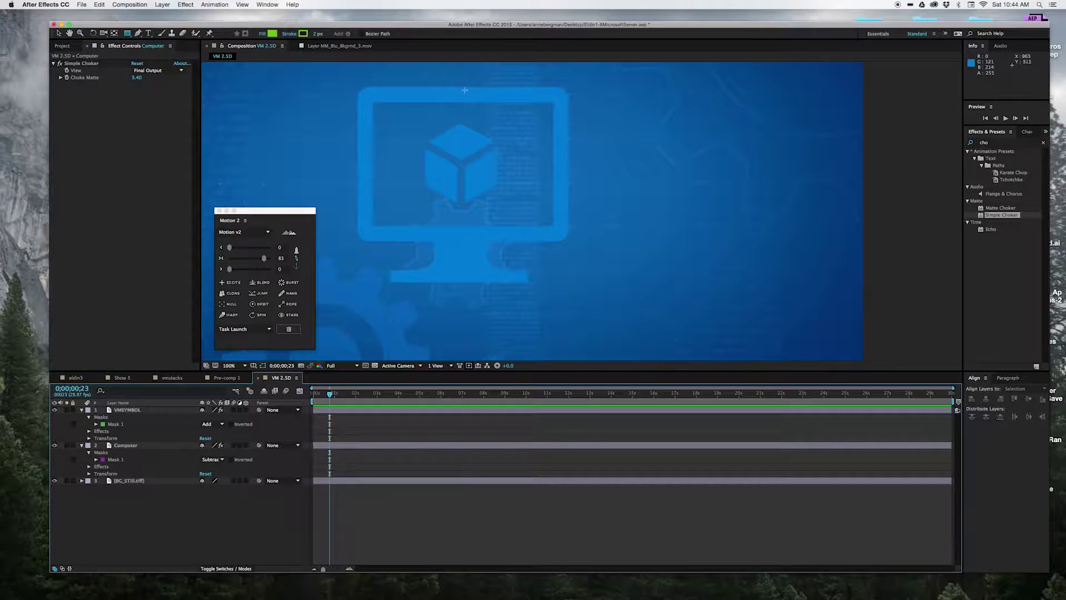
Return to the start of the composition and make the VMSYMBOL layer 3D
left_click_drag(329, 392, 314, 393)
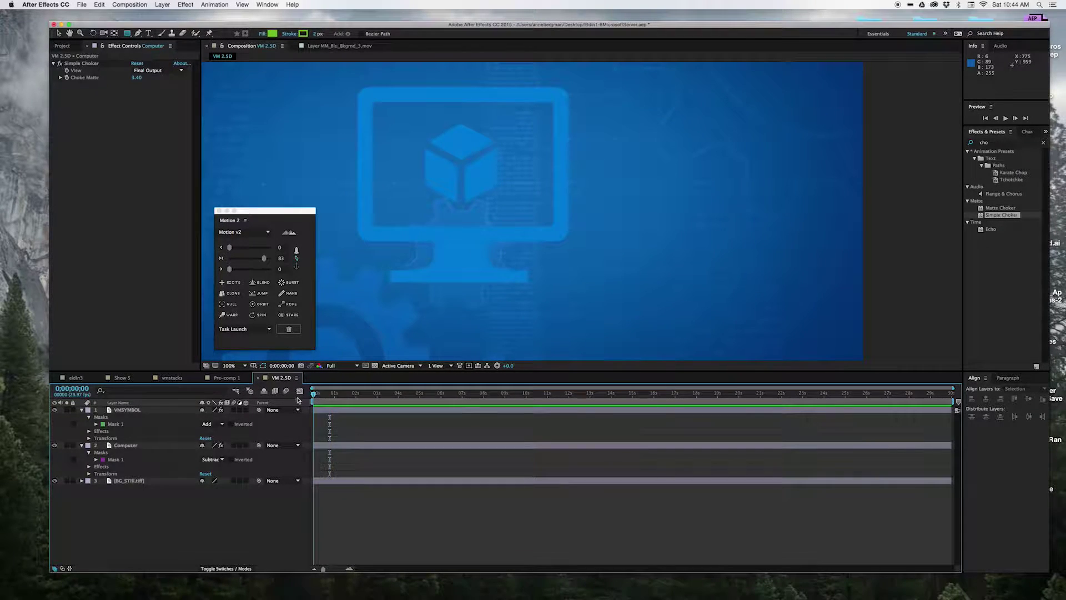
left_click(246, 410)
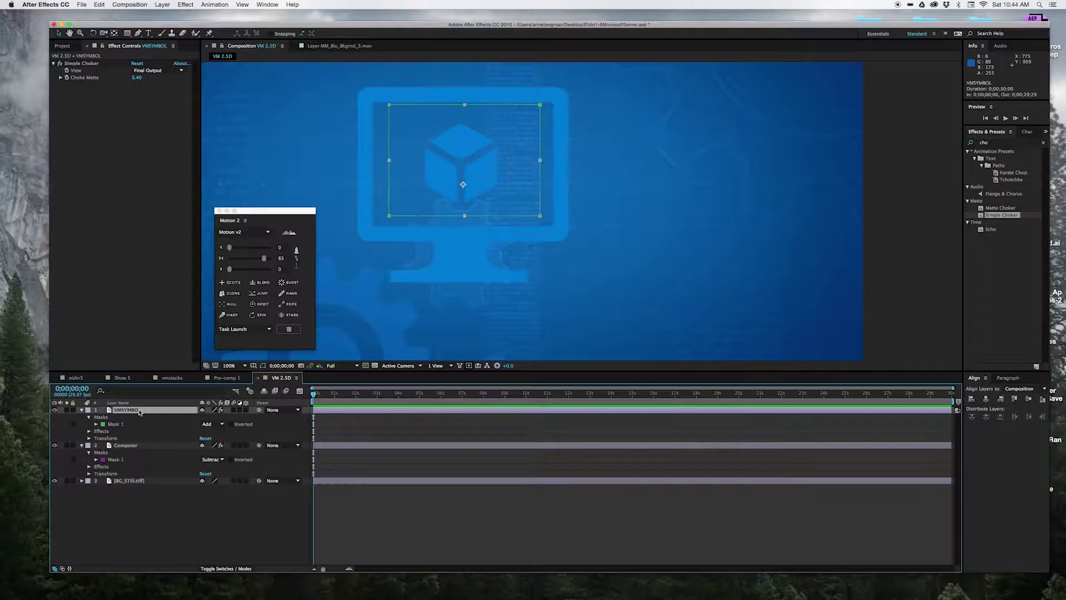
left_click(246, 409)
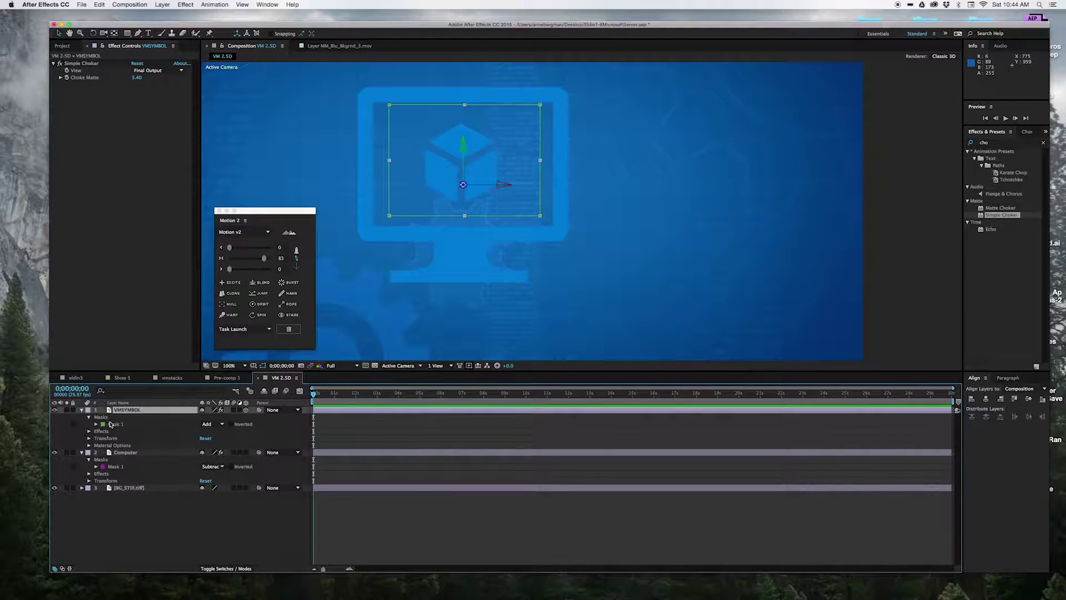
Set VMSYMBOL's Y Rotation to -22° and start keyframing it at 0;00;00;00
key("r")
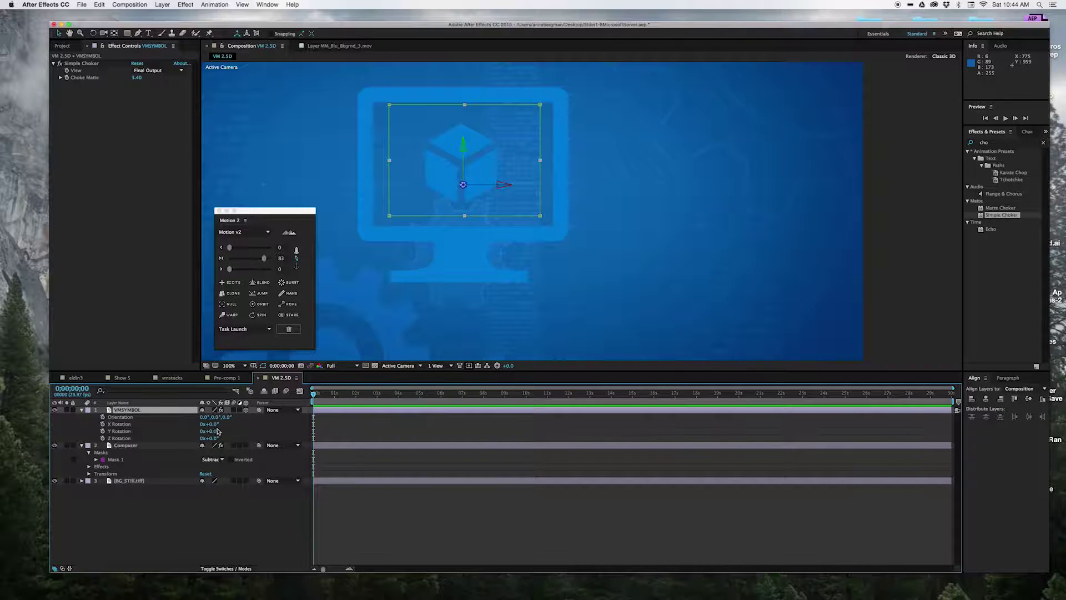
left_click_drag(216, 434, 216, 432)
key("super+z")
left_click(213, 432)
type("-22")
key("Return")
left_click(102, 431)
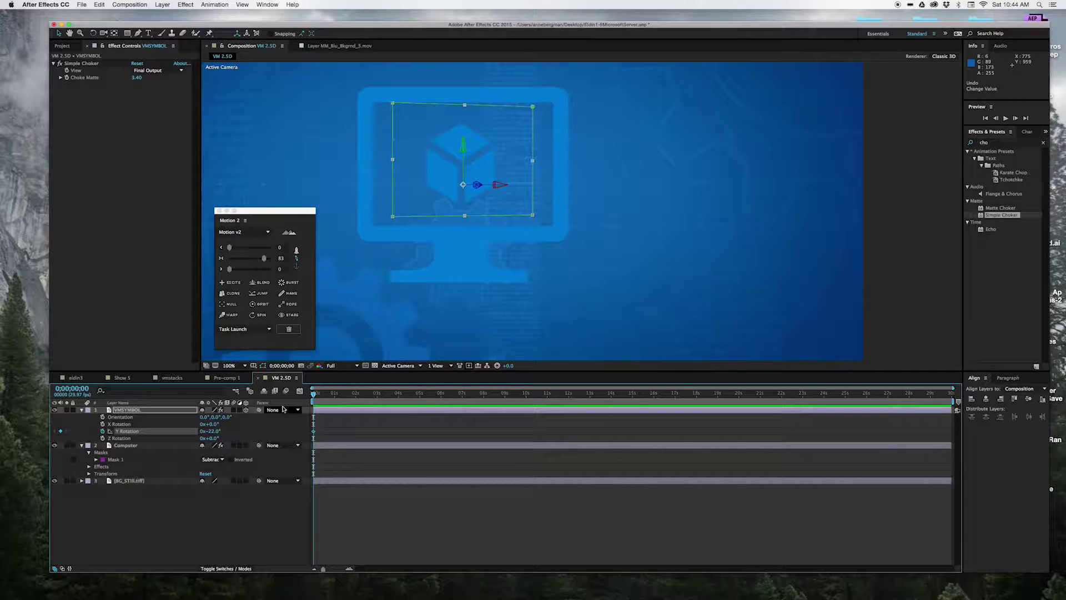
Add a Y Rotation keyframe of 22° to VMSYMBOL at 0;00;00;29
left_click(317, 395)
left_click_drag(317, 395, 335, 398)
left_click(217, 432)
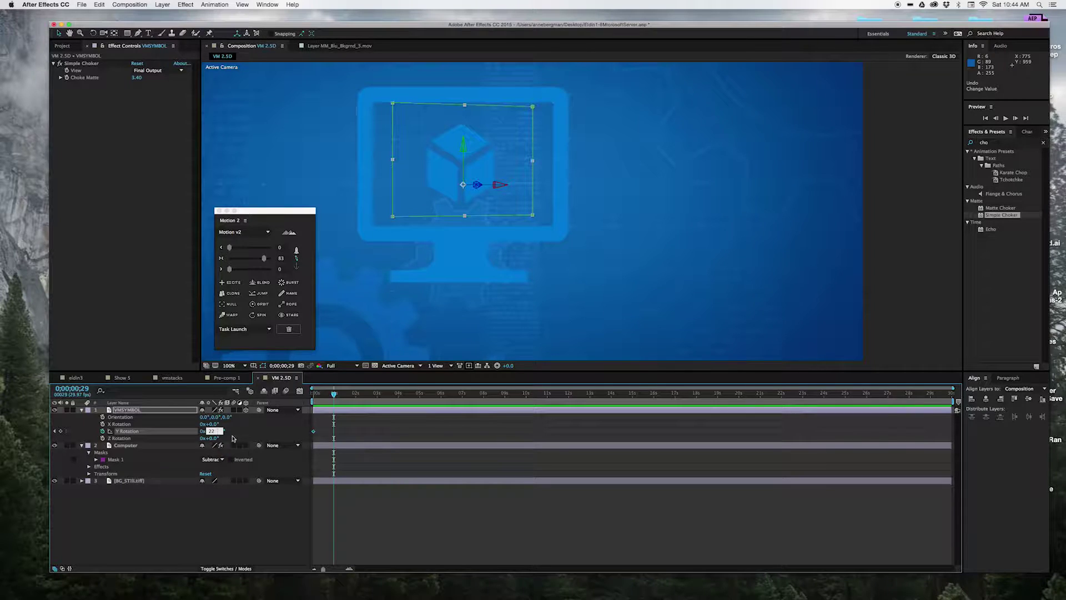
key("Return")
Add a Y Rotation keyframe of -22° to VMSYMBOL at 0;00;01;29
key("Home")
left_click_drag(313, 394, 357, 404)
left_click(217, 432)
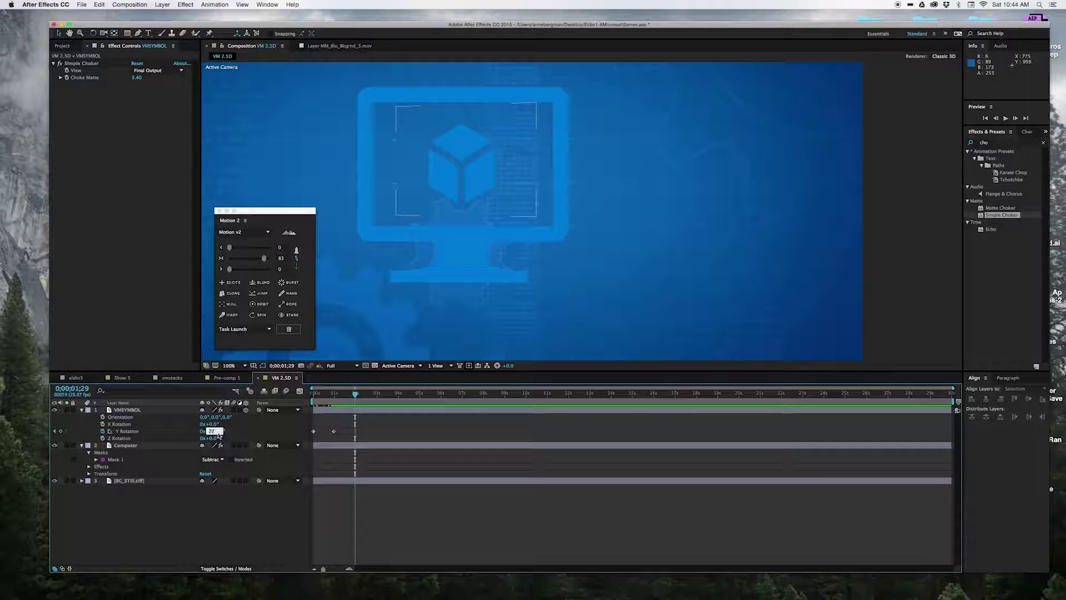
key("Return")
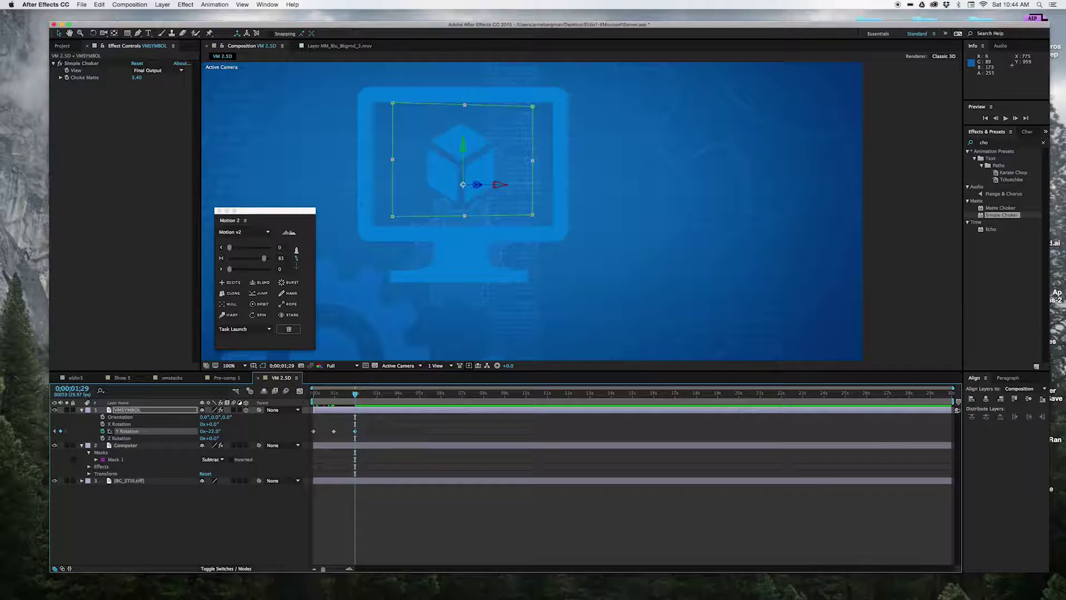
Move VMSYMBOL's 22° Y Rotation keyframe to 0;00;00;27 and paste a copy of it at 0;00;01;00
left_click_drag(348, 390, 332, 431)
key("equal")
left_click_drag(335, 393, 333, 393)
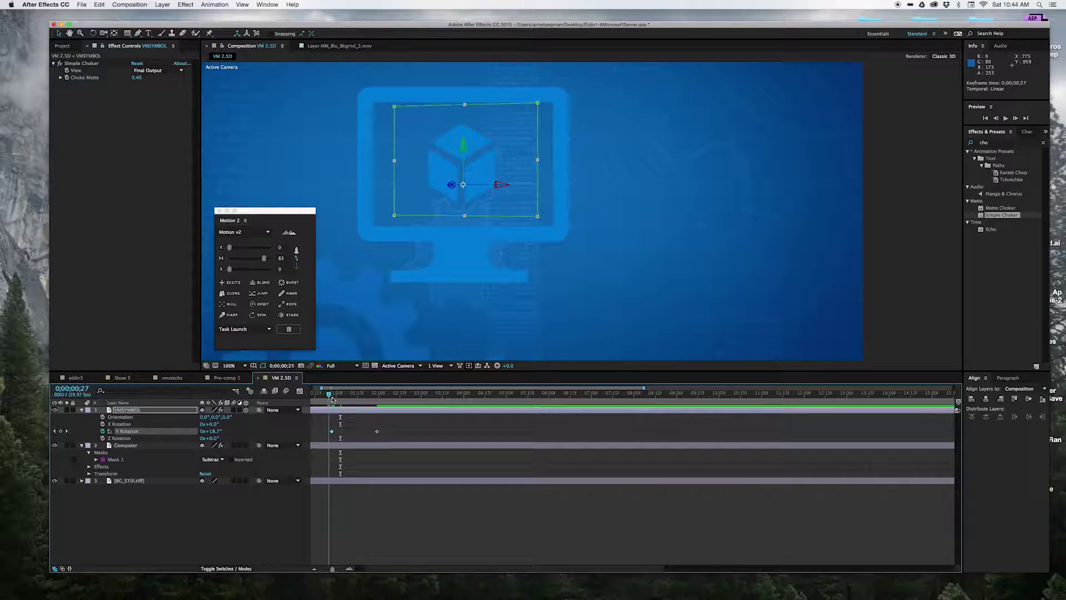
key("super+c")
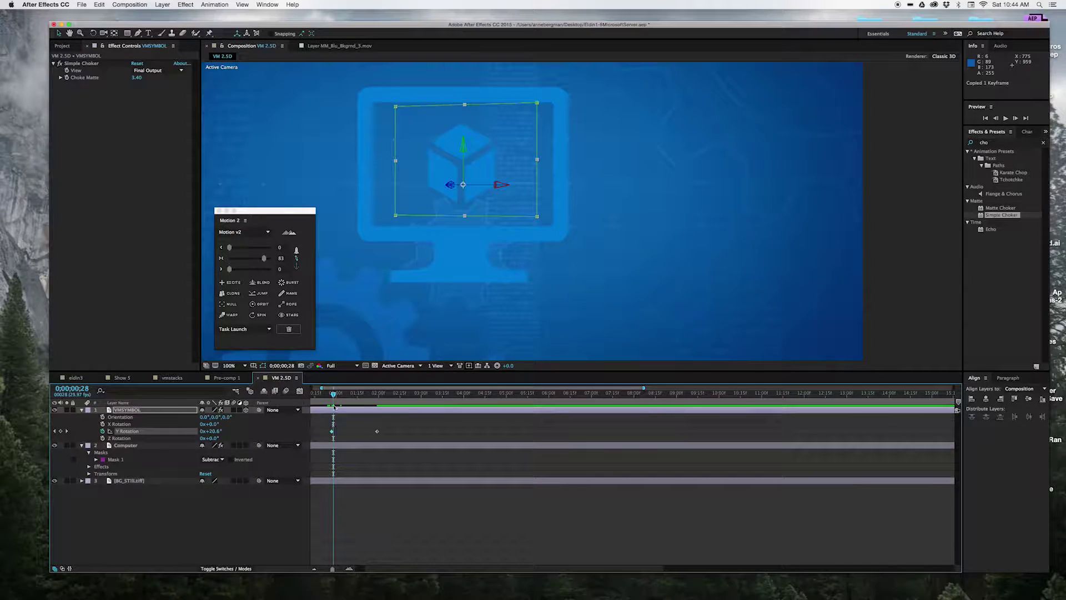
left_click(337, 395)
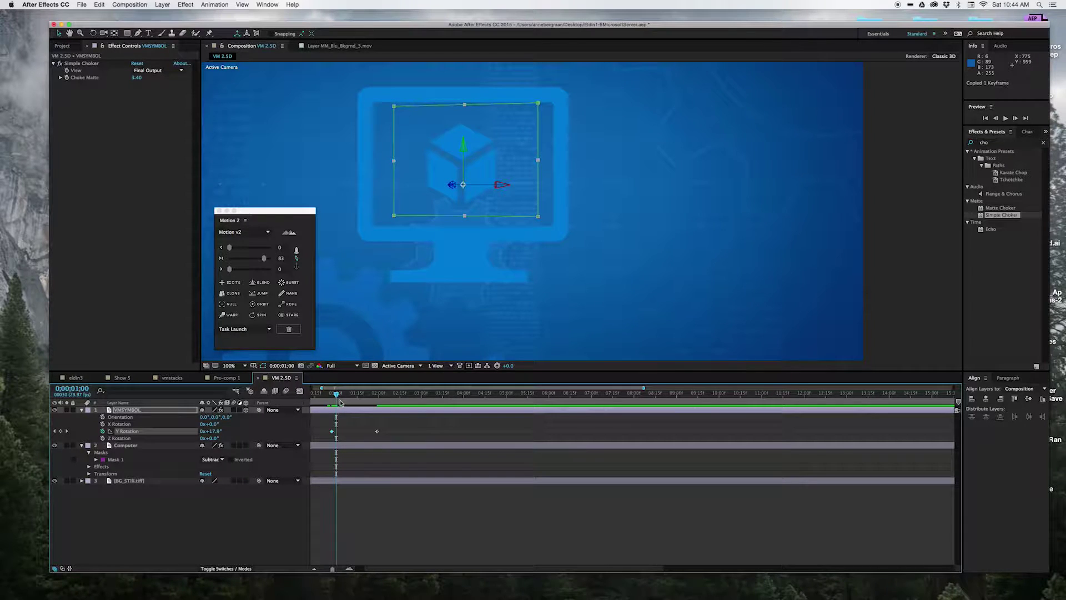
key("super+v")
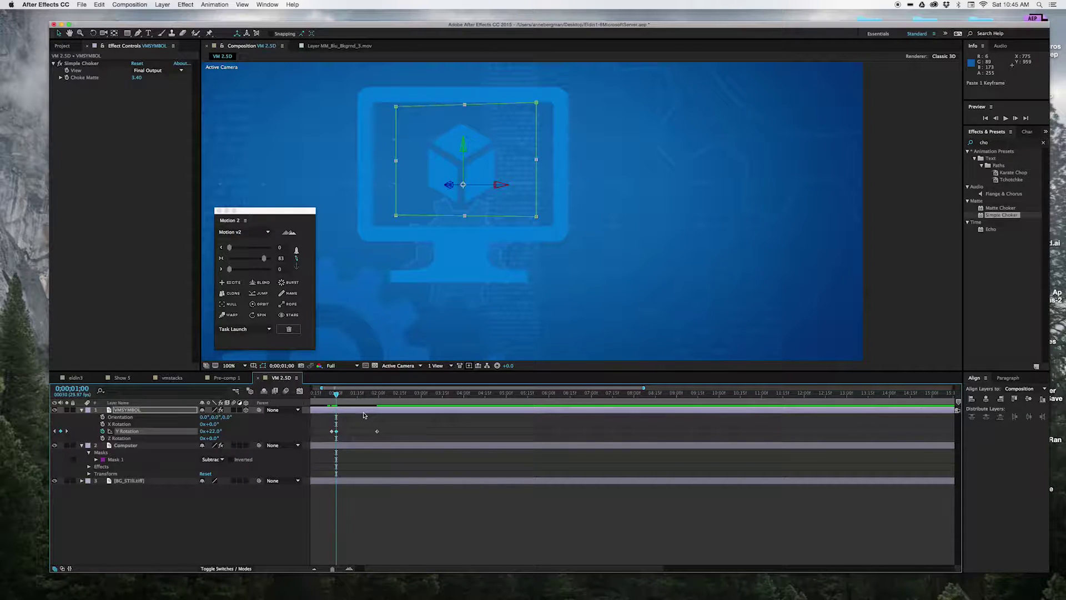
Ease all of VMSYMBOL's Y Rotation keyframes and preview the rotation from the start of the composition
key("minus")
left_click(345, 431)
key("super+a")
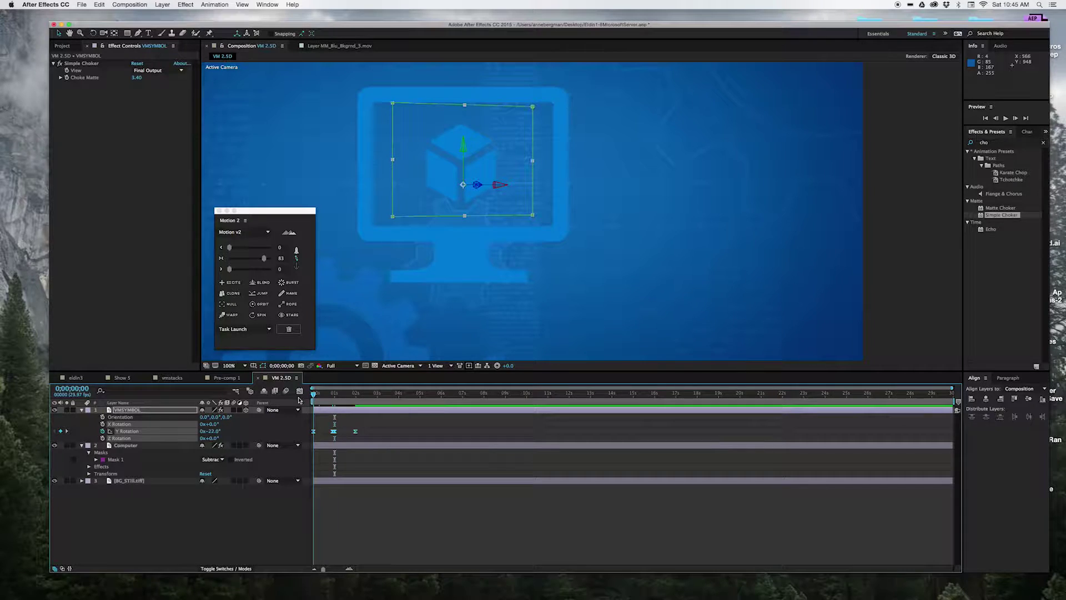
key("Home")
key("space")
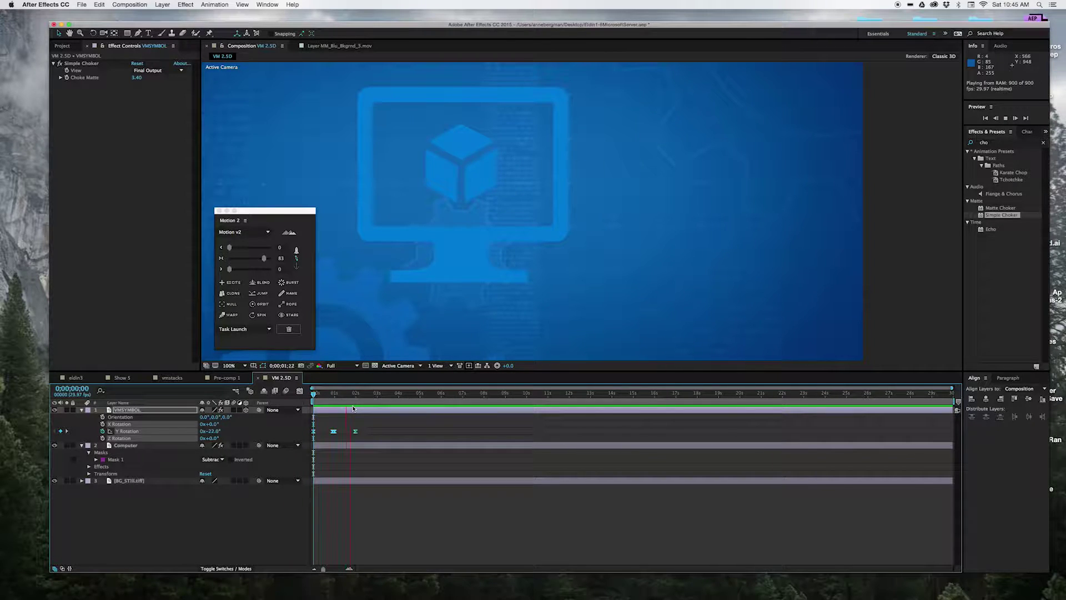
mouse_move(361, 404)
left_mouse_down()
mouse_move(346, 402)
mouse_move(358, 401)
left_mouse_up()
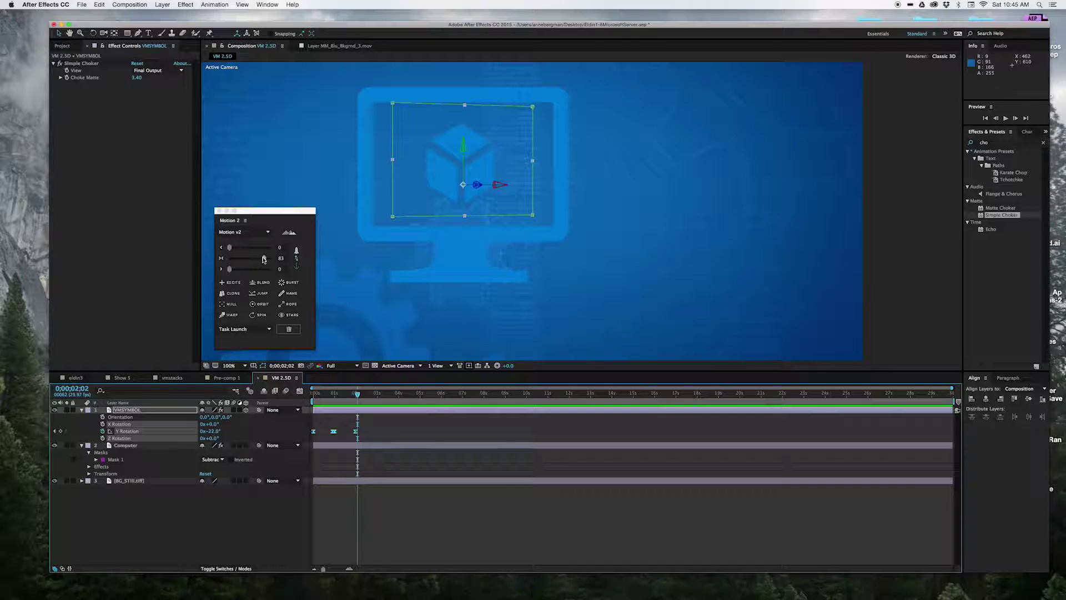
Steepen both Y Rotation speed curves in the Graph Editor by lengthening the keyframe influence handles, and preview the rotation
left_click(300, 392)
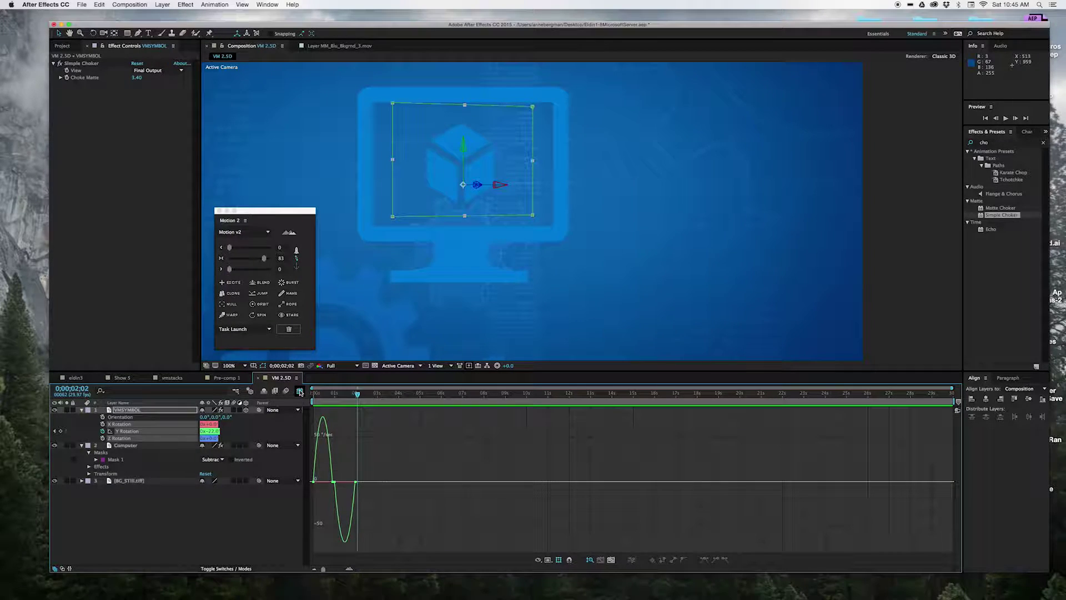
left_click(335, 481)
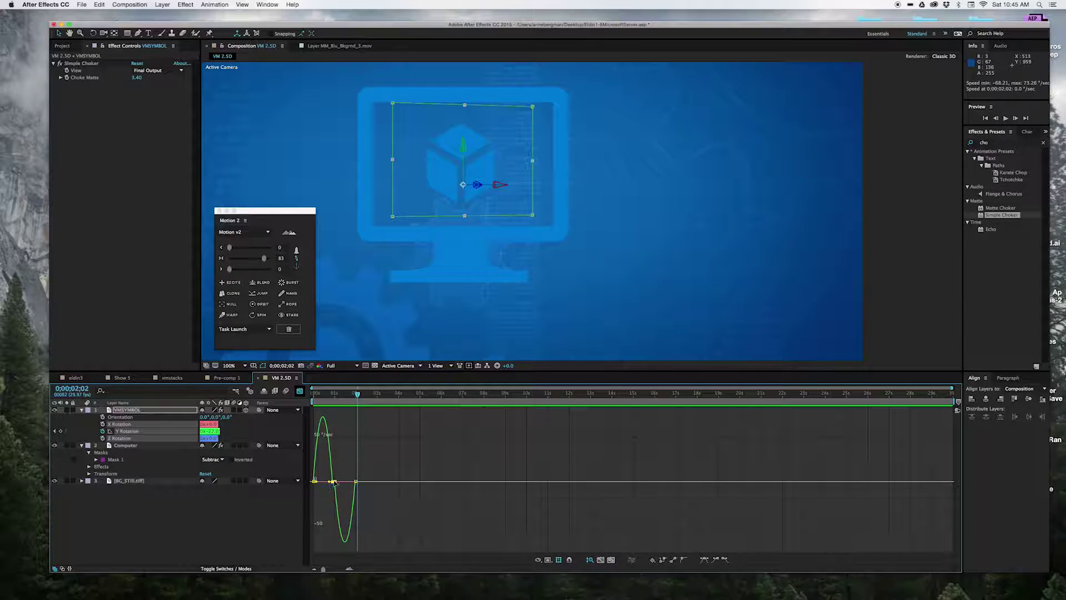
key("=")
key("space")
left_click_drag(351, 438, 502, 528)
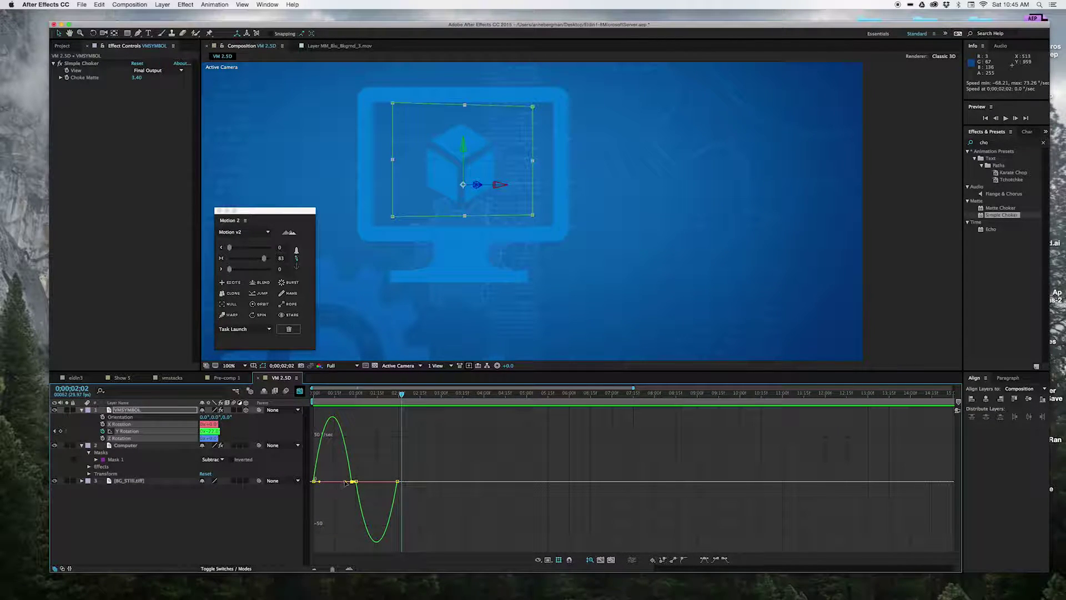
left_click_drag(346, 482, 387, 495)
left_click_drag(333, 395, 301, 399)
key("space")
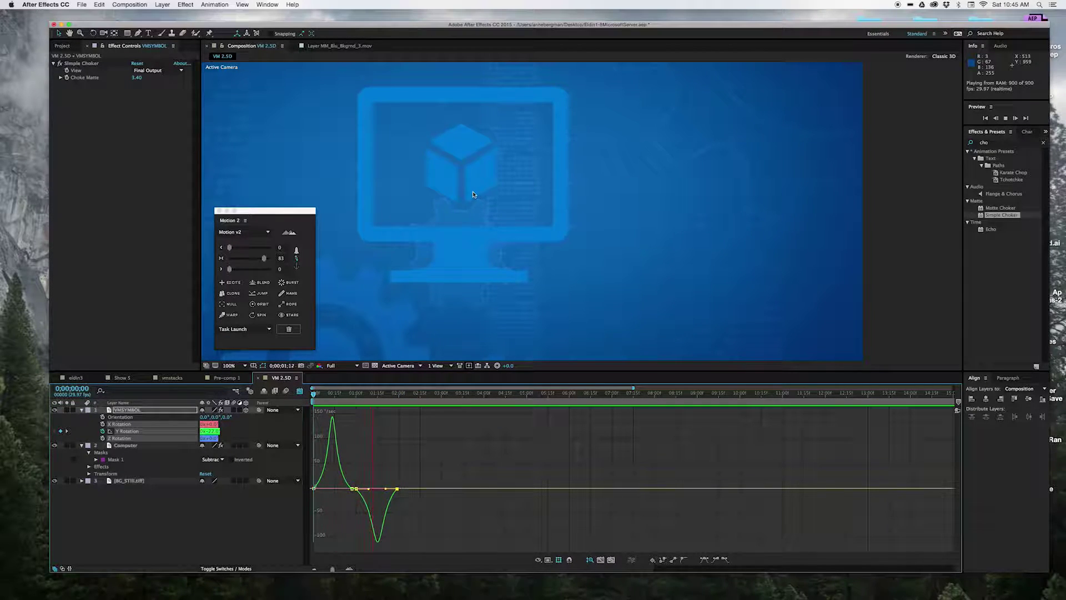
key("space")
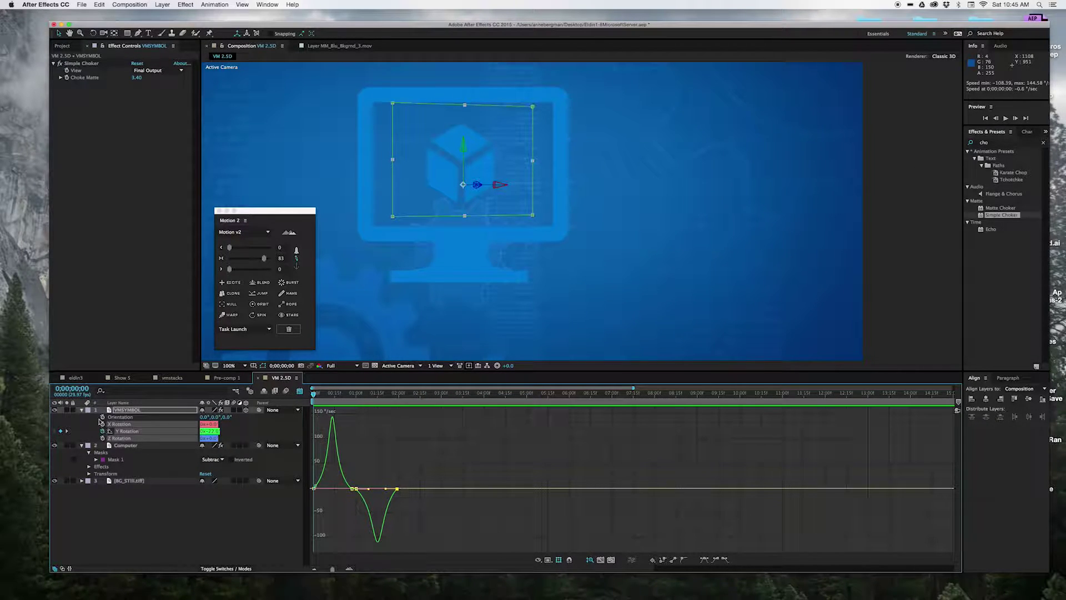
Search the effects for "light sw" and apply CC Light Sweep to the VMSYMBOL layer
left_click(994, 142)
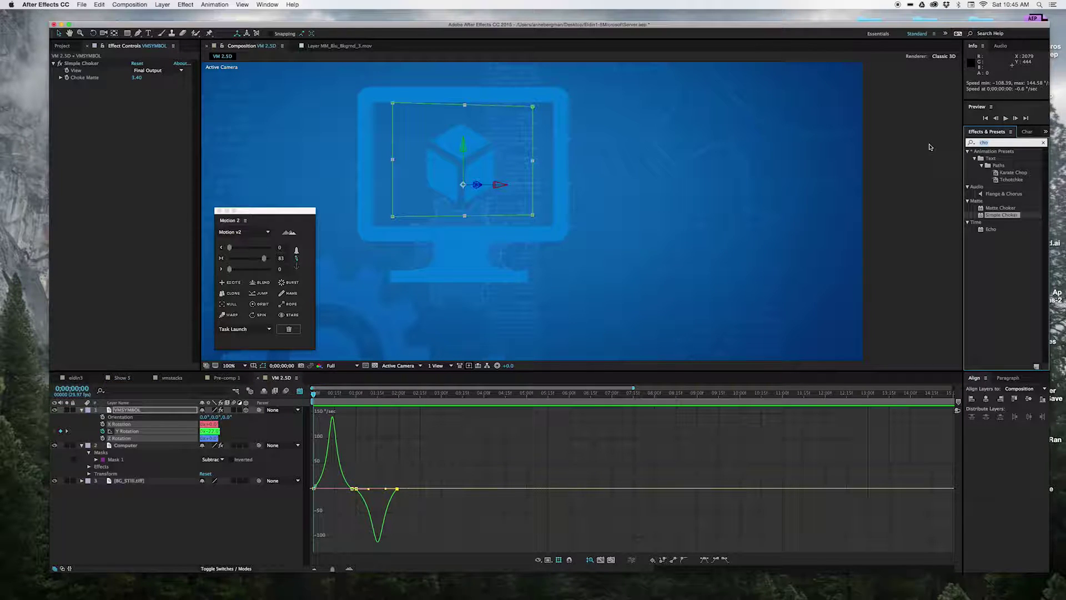
type("light")
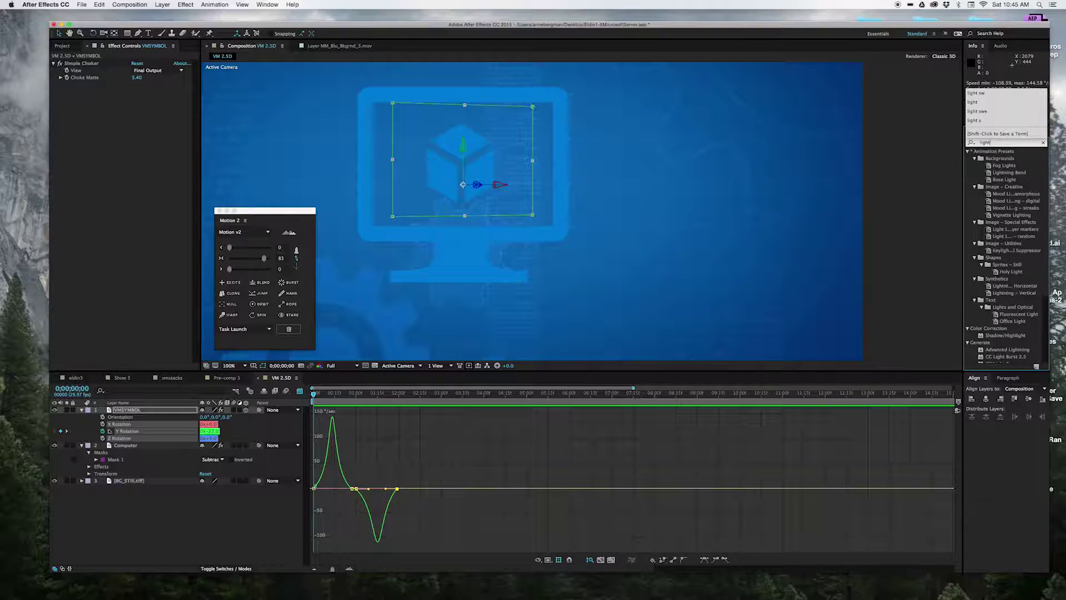
type(" sw")
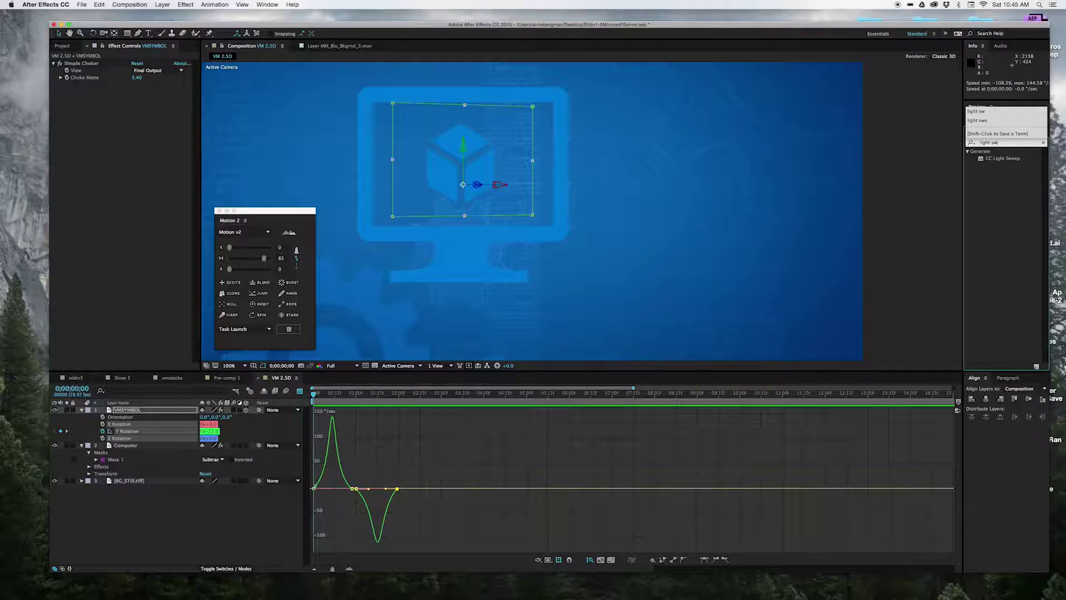
left_click_drag(999, 159, 179, 409)
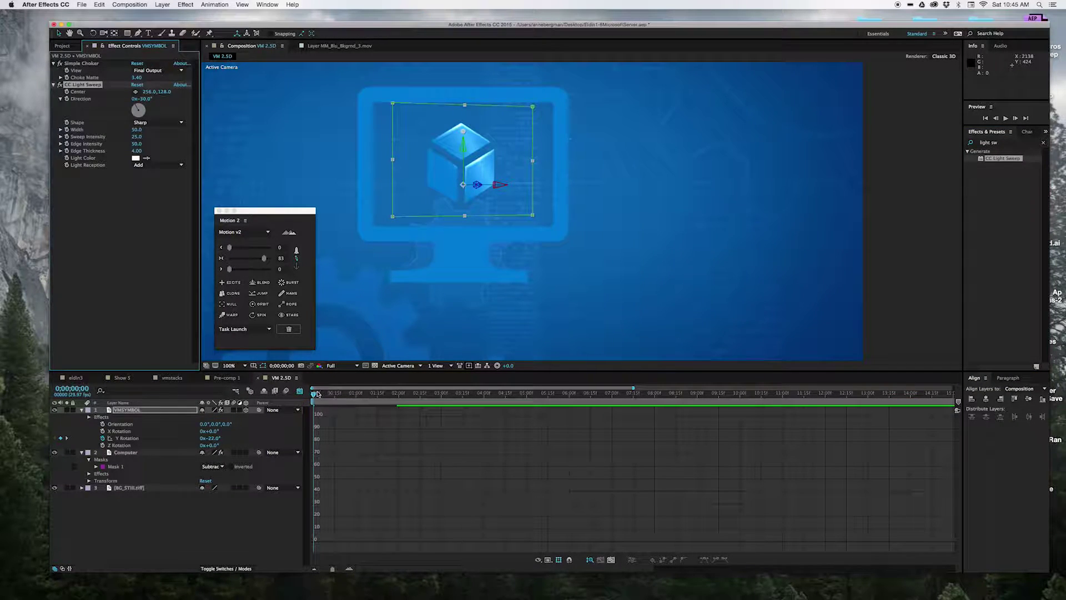
Collapse the Computer layer, close the Graph Editor and reveal VMSYMBOL's CC Light Sweep properties in the timeline
left_click(81, 452)
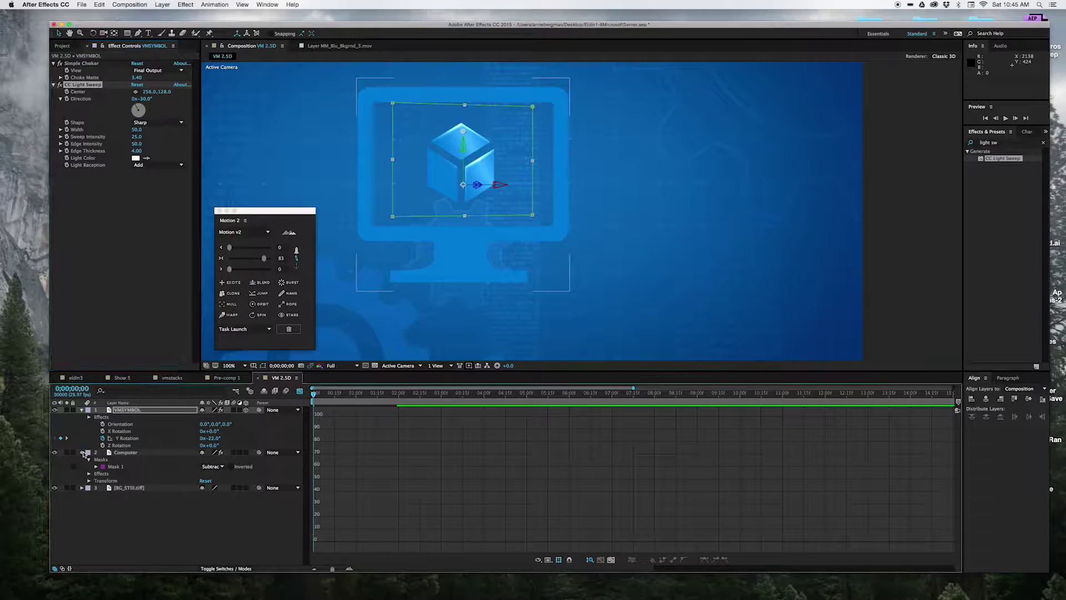
left_click(299, 391)
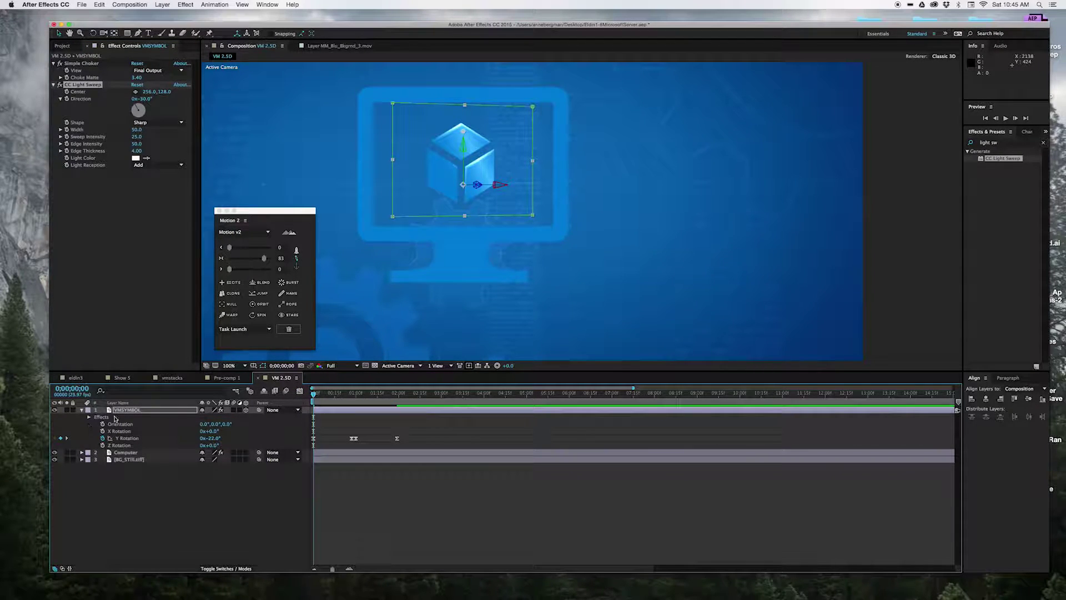
key("e")
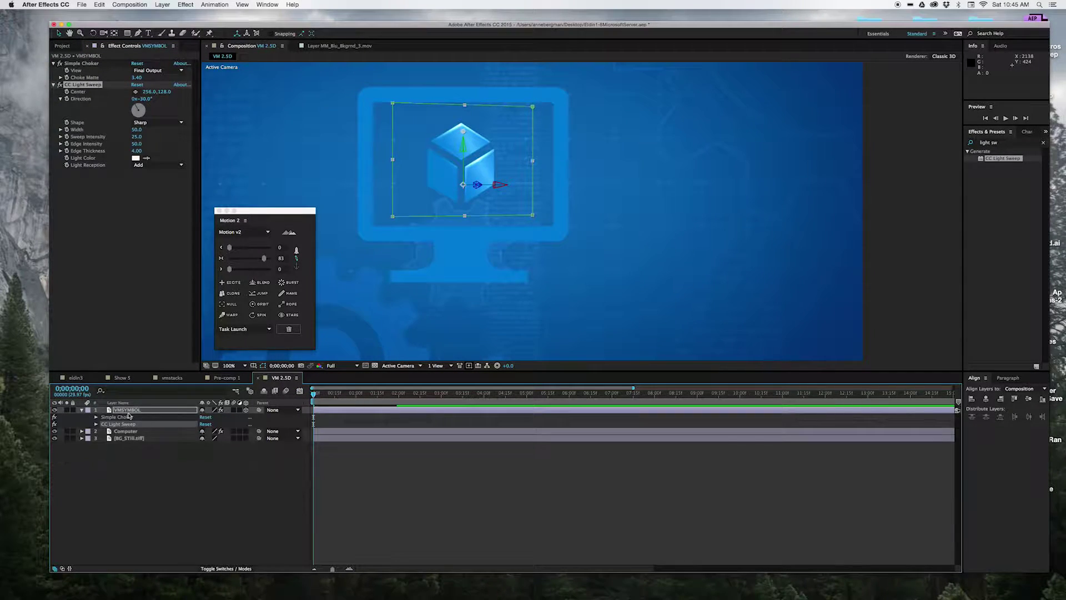
left_click(96, 424)
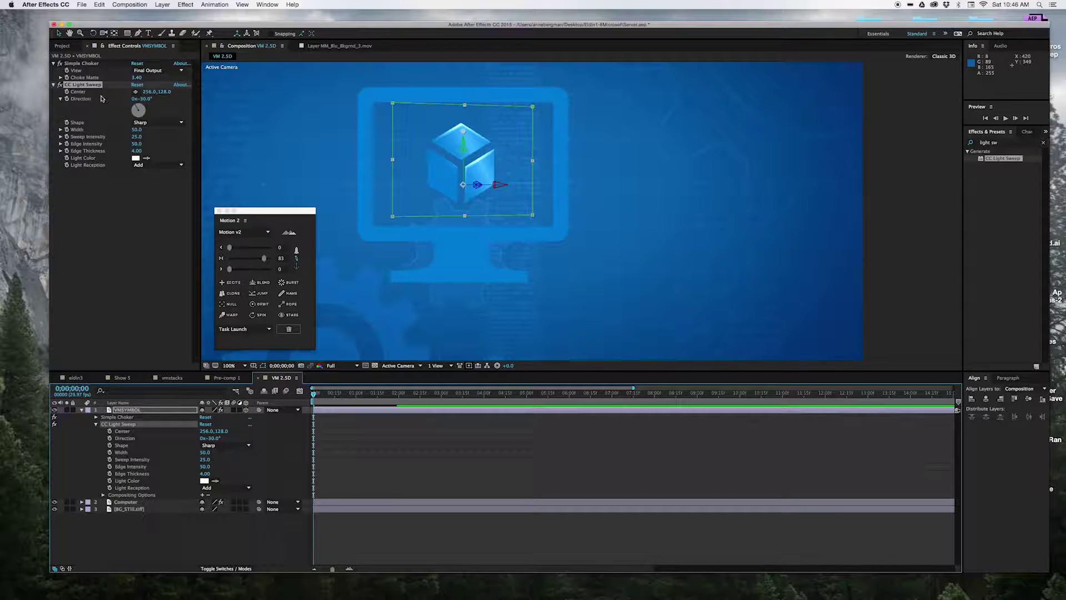
Place the light sweep's Center to the right of the cube at 413.6, 184.4 and set its Direction to 0°
left_click(135, 92)
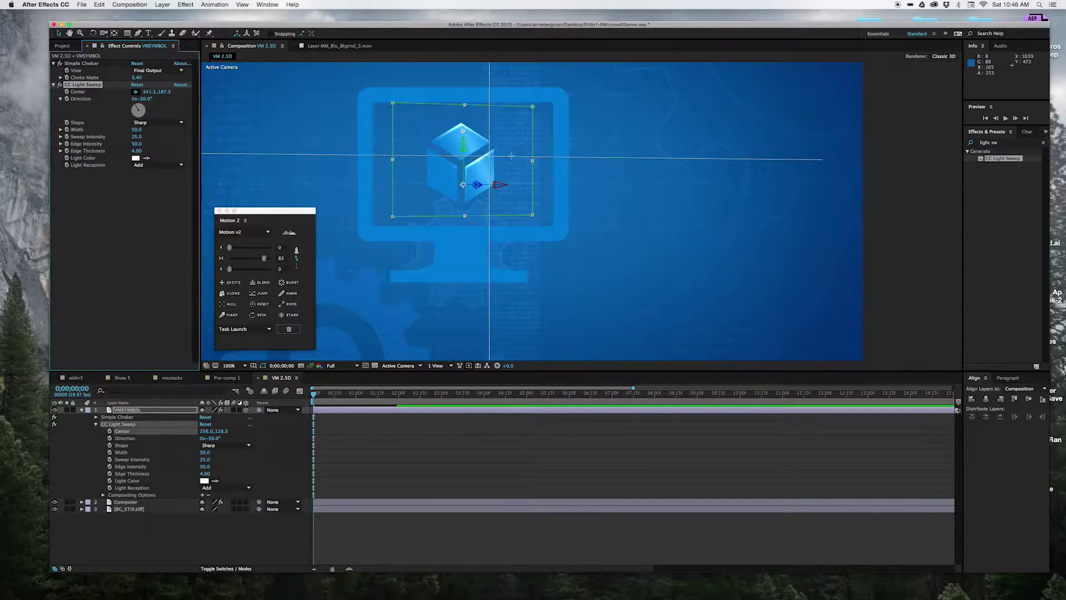
left_click(536, 158)
mouse_move(536, 158)
left_mouse_down()
mouse_move(396, 176)
mouse_move(498, 157)
mouse_move(417, 183)
mouse_move(523, 156)
left_mouse_up()
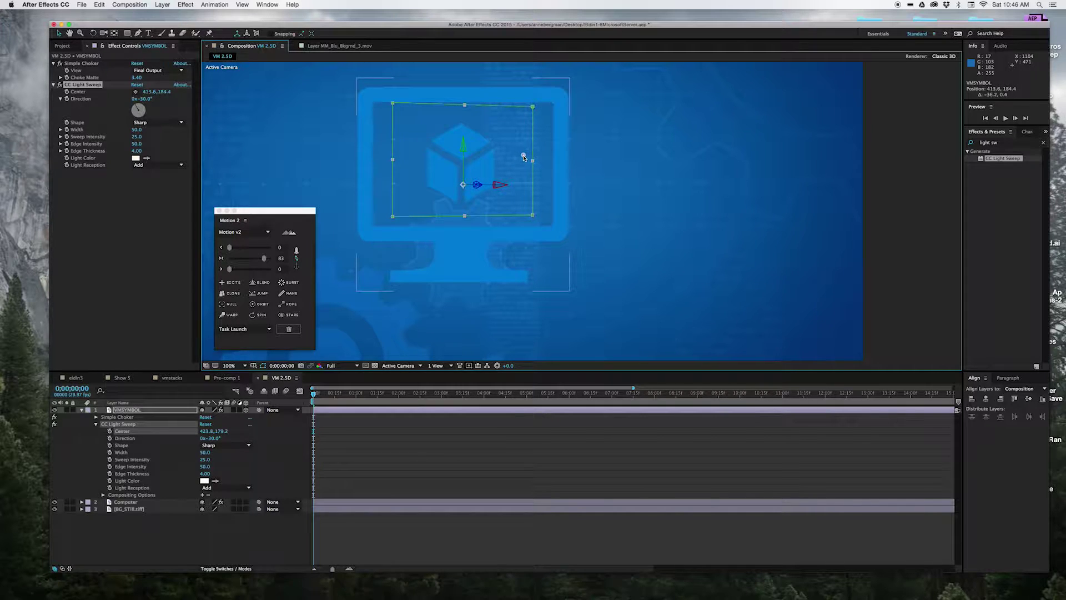
left_click(140, 106)
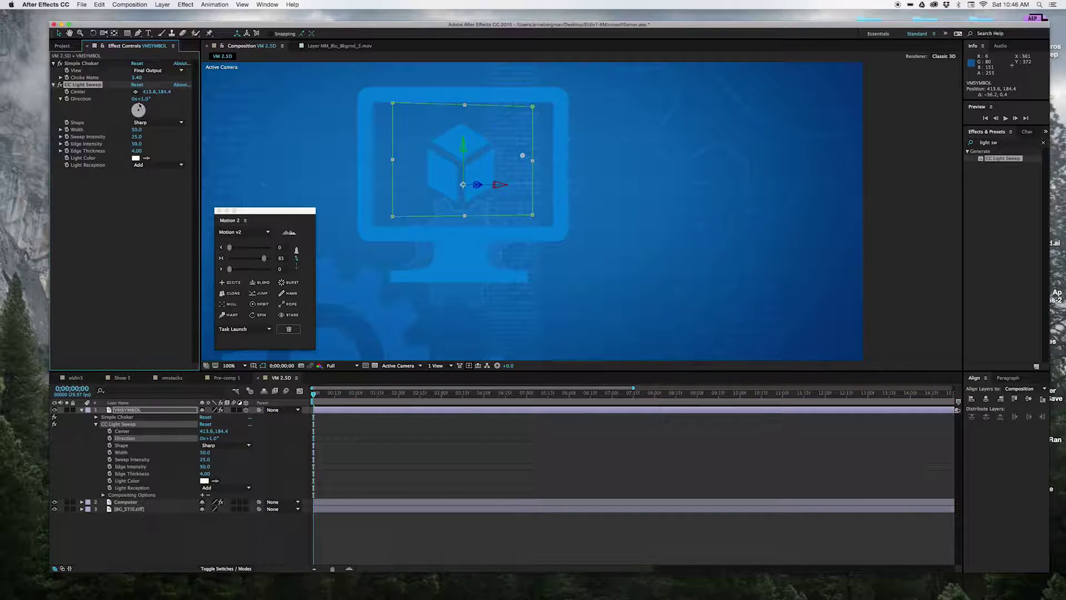
left_click_drag(140, 106, 142, 99)
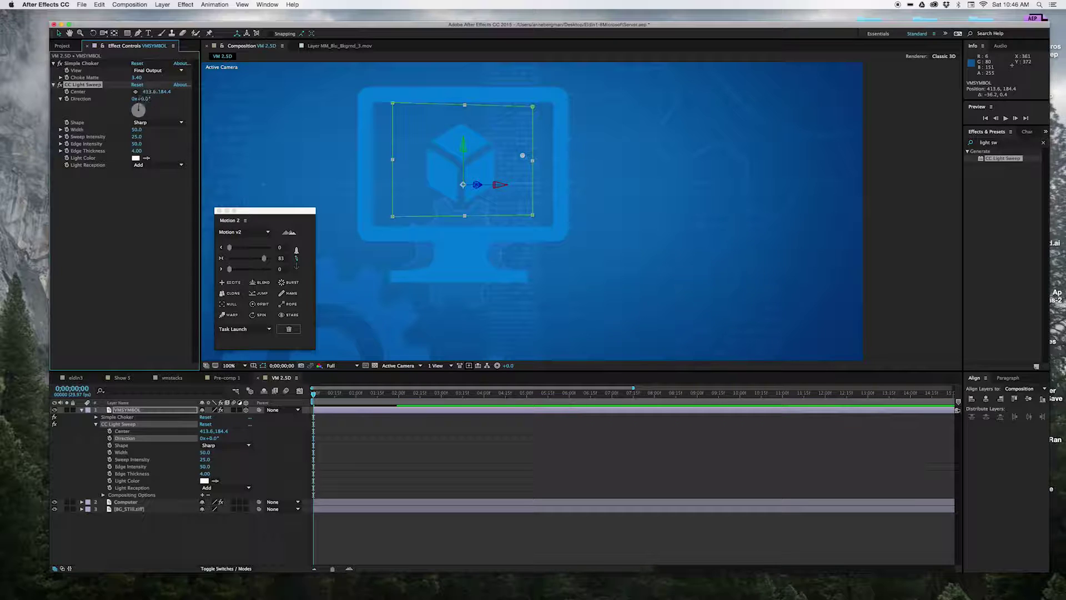
Move the light sweep's Center to 440.8, 195.5, start keyframing it at 0;00;00;00 and show only the animated properties
left_click_drag(523, 156, 533, 160)
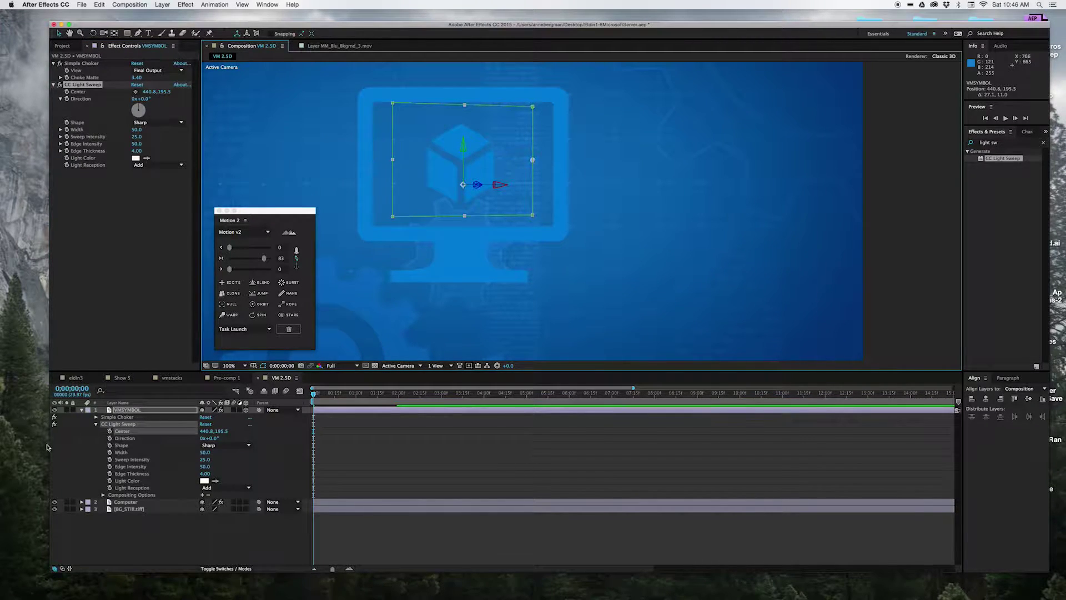
left_click(111, 435)
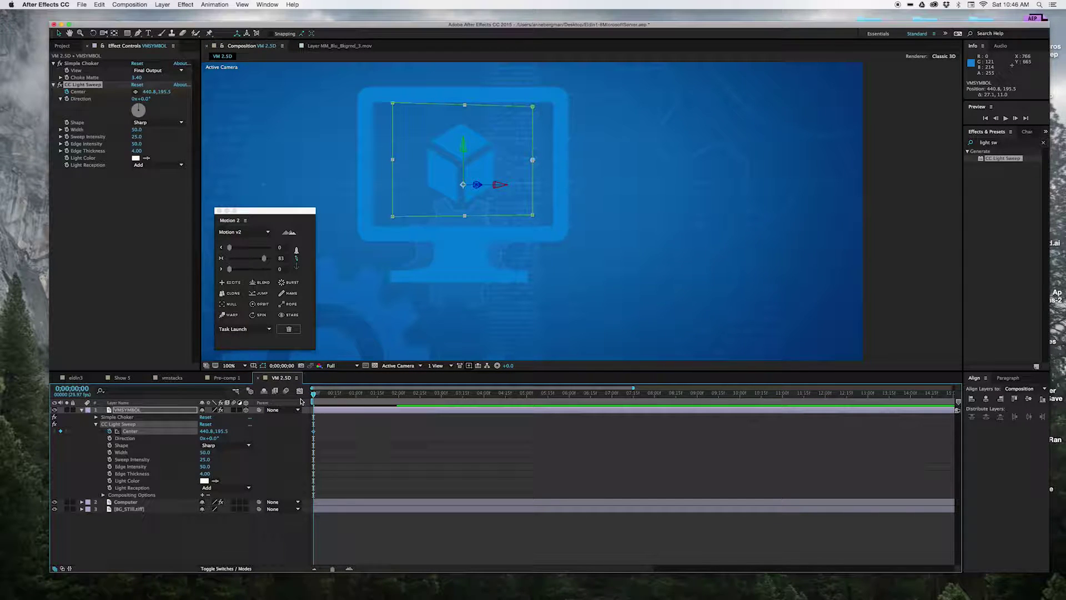
key("u")
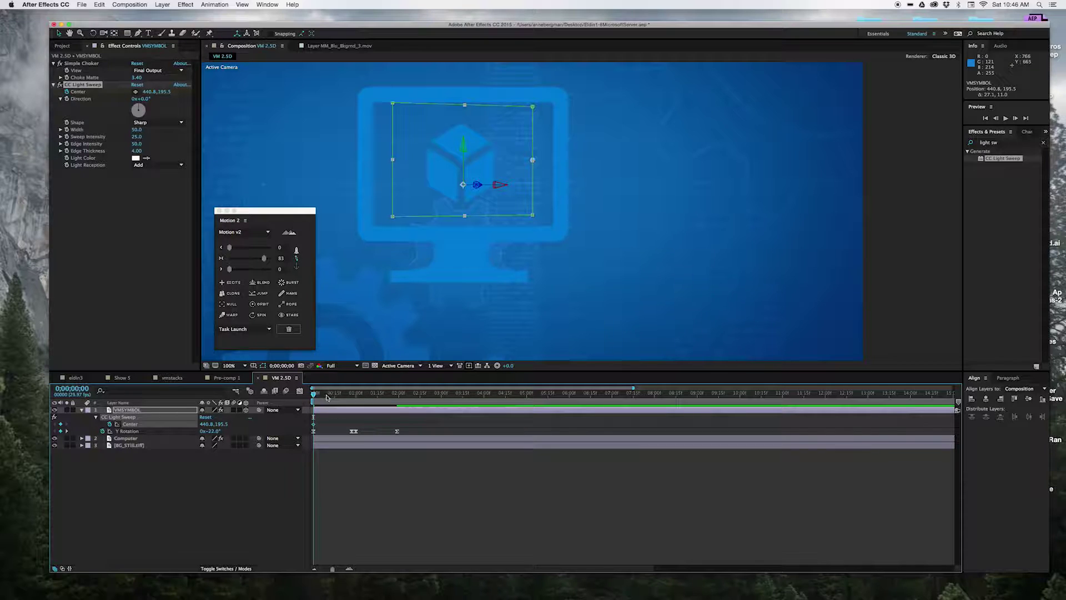
Keyframe the light sweep's Center at 76.9, 198.6 at 0;00;00;27 and hold it with another keyframe at 0;00;01;00
left_click_drag(315, 395, 353, 406)
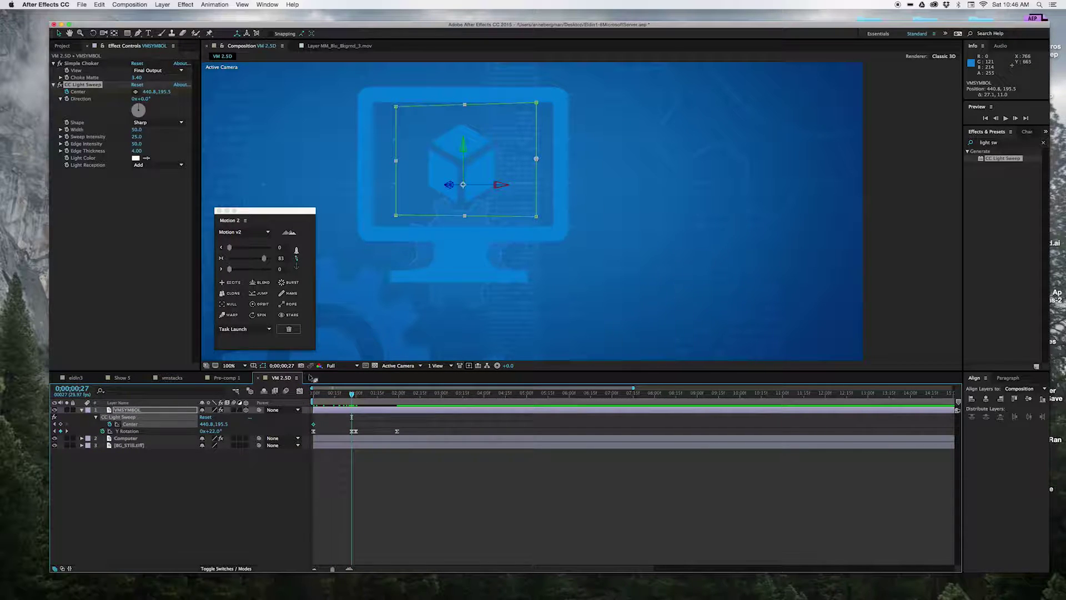
left_click(135, 92)
left_click(396, 160)
left_click(355, 395)
left_click(61, 425)
Add a light sweep Center keyframe of 439.7, 198.6 at 0;00;01;29 and preview the sweep
left_click(373, 394)
left_click_drag(381, 399, 397, 401)
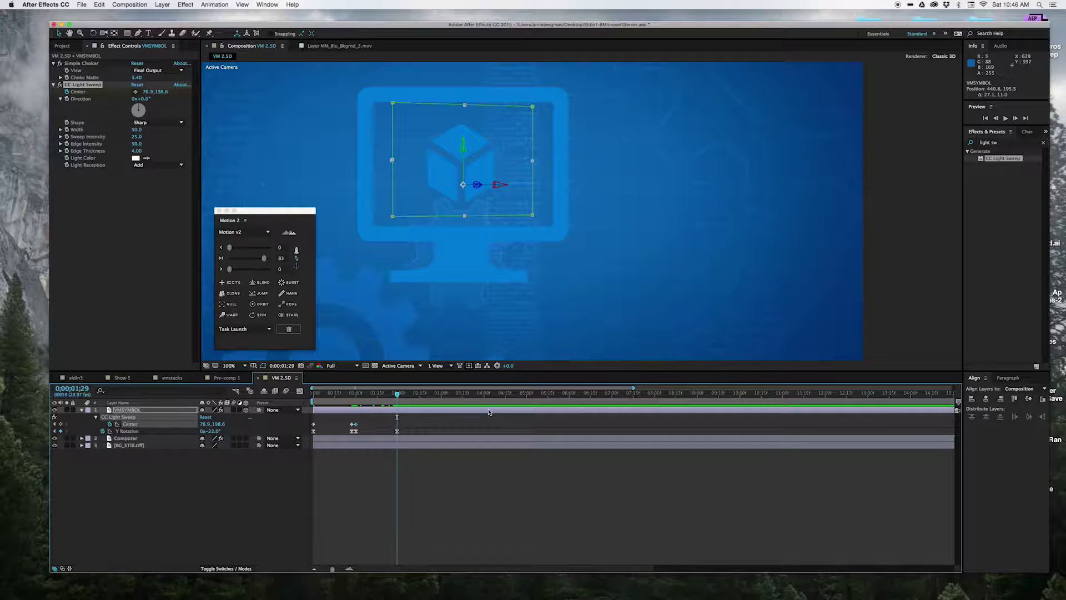
key("semicolon")
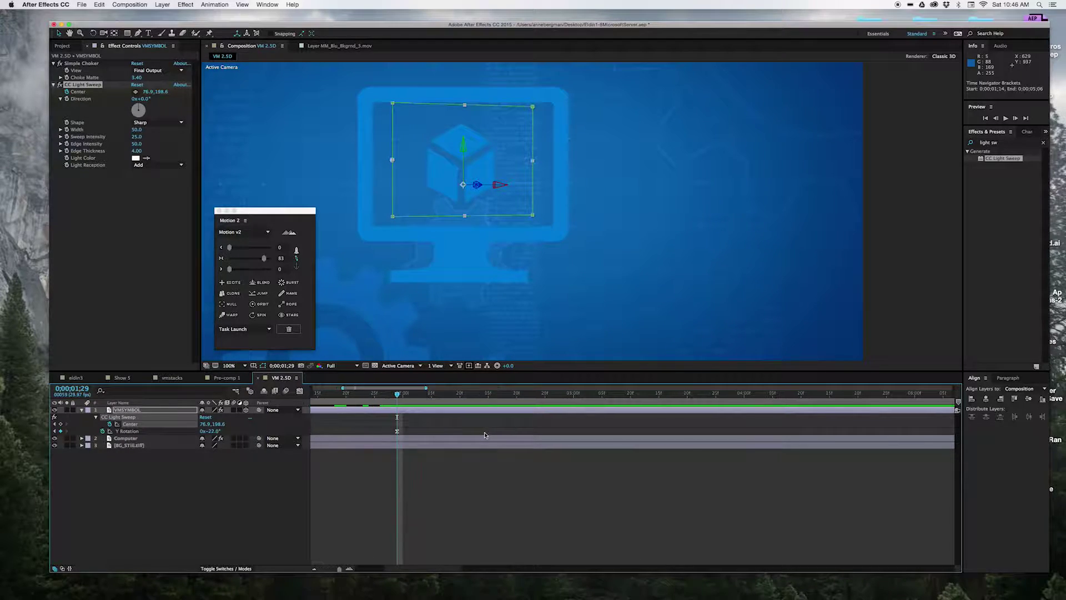
key("semicolon")
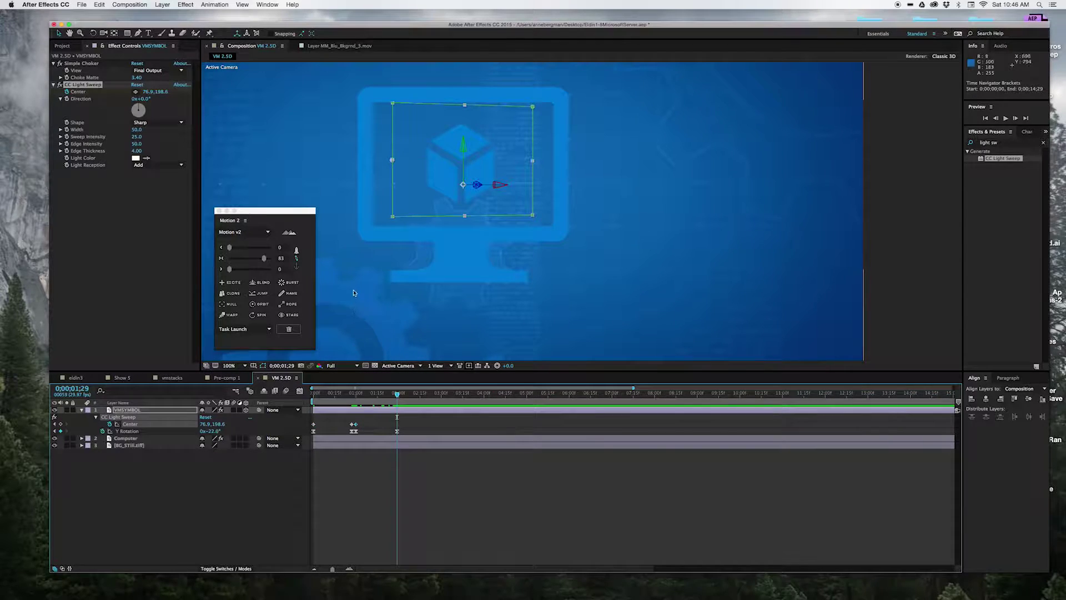
left_click(134, 92)
left_click_drag(477, 155, 533, 163)
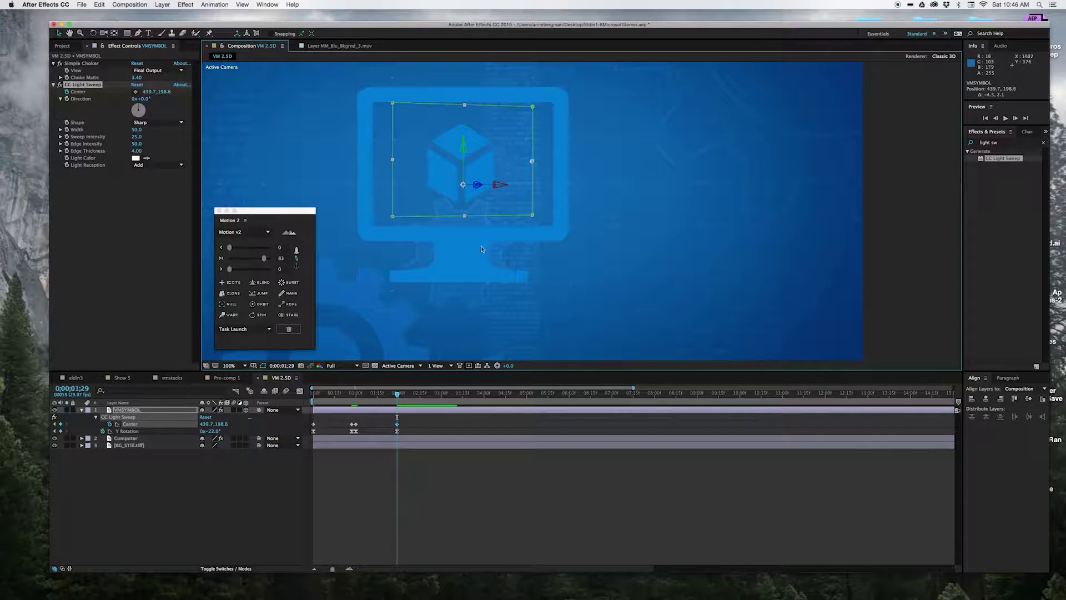
left_click(321, 396)
key("space")
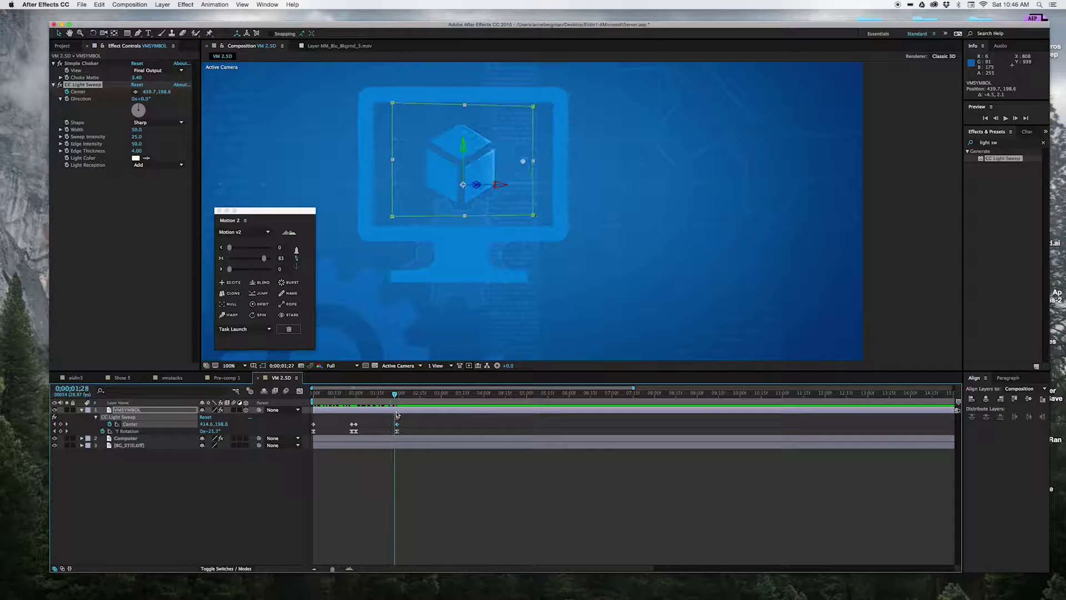
key("space")
Ease all the light sweep's Center keyframes with Motion 2's ease amount of 83 and preview the result
left_click_drag(411, 421, 313, 428)
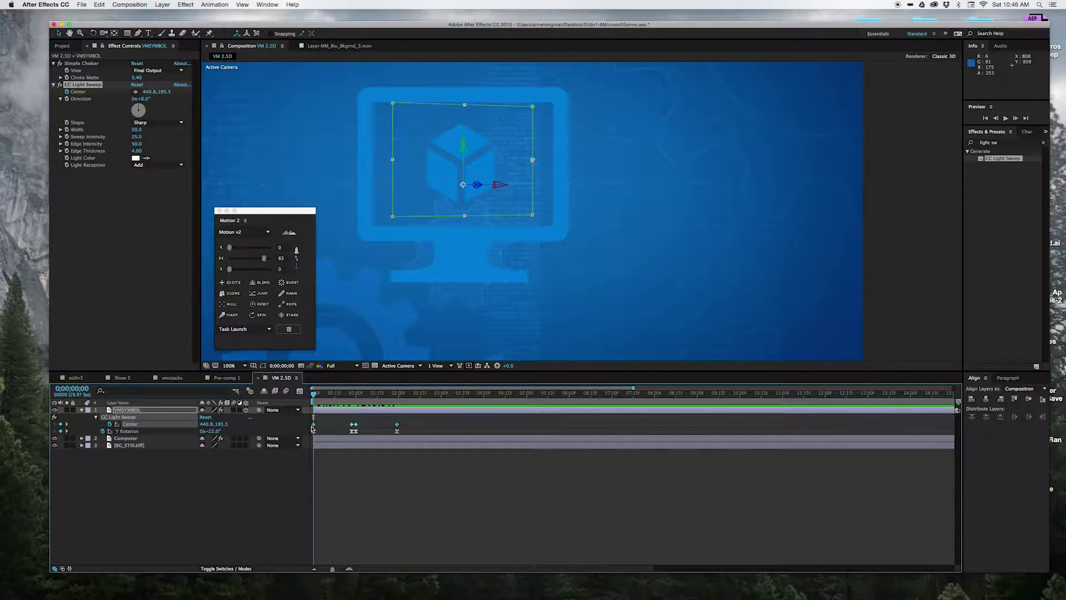
left_click(264, 259)
left_click(361, 387)
key("space")
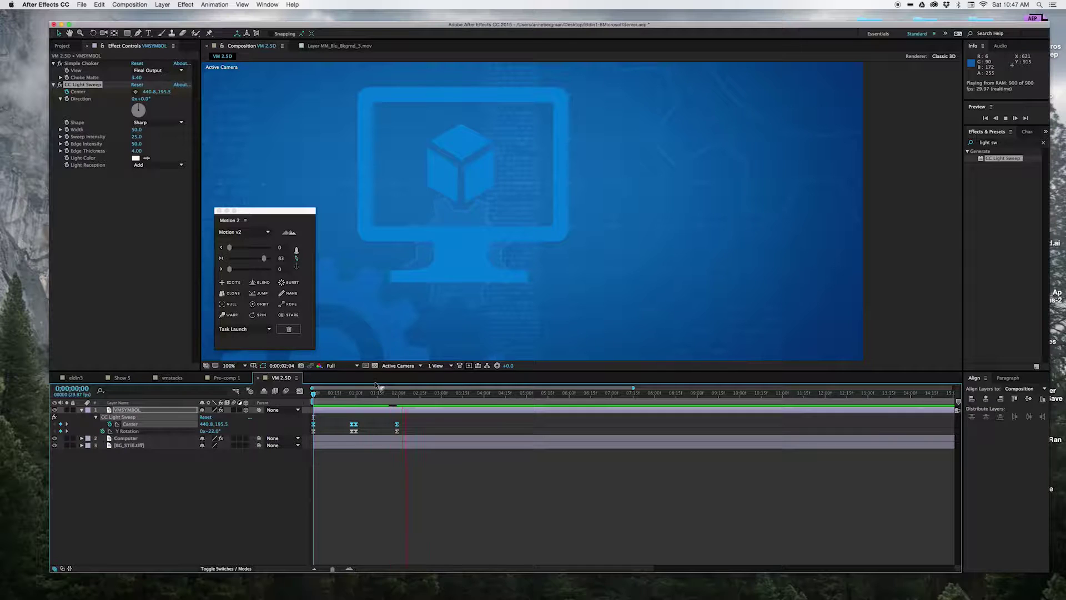
Inspect the speed graph of the light sweep's Center keyframes and return to the layer bar view
left_click_drag(389, 383, 316, 395)
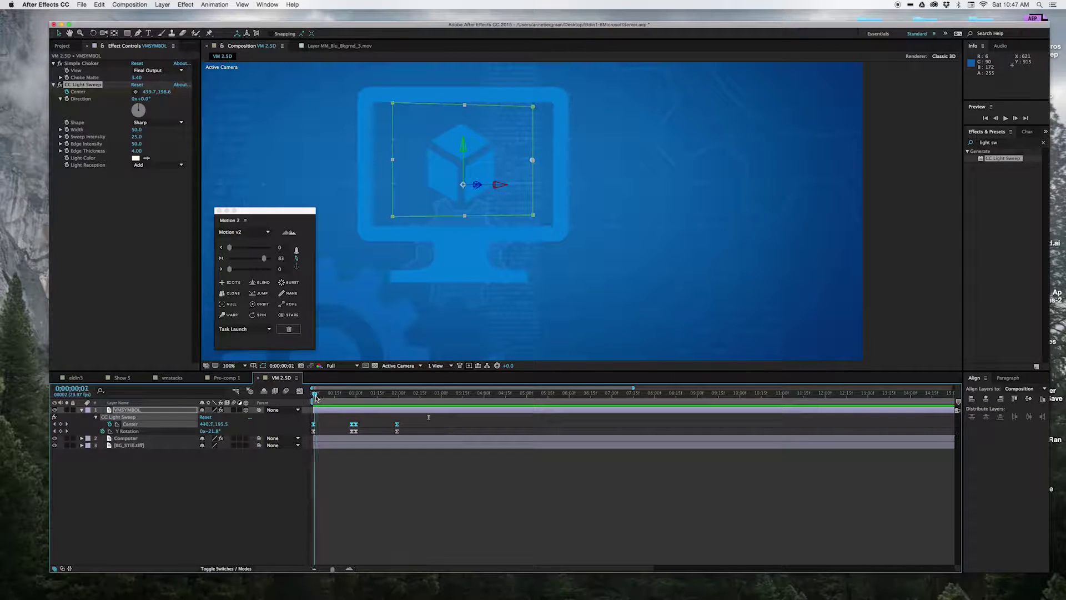
left_click(299, 390)
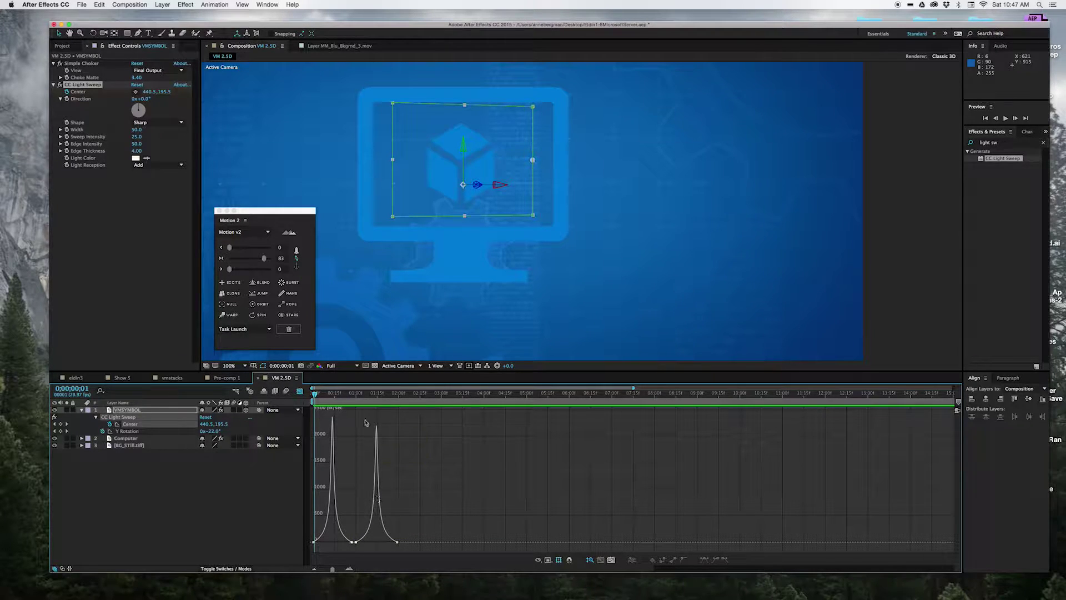
left_click(300, 391)
Trim the ends of the VMSYMBOL and Computer layers to 0;00;01;29 and pre-compose both as VMLOOP
left_click_drag(327, 396, 398, 406)
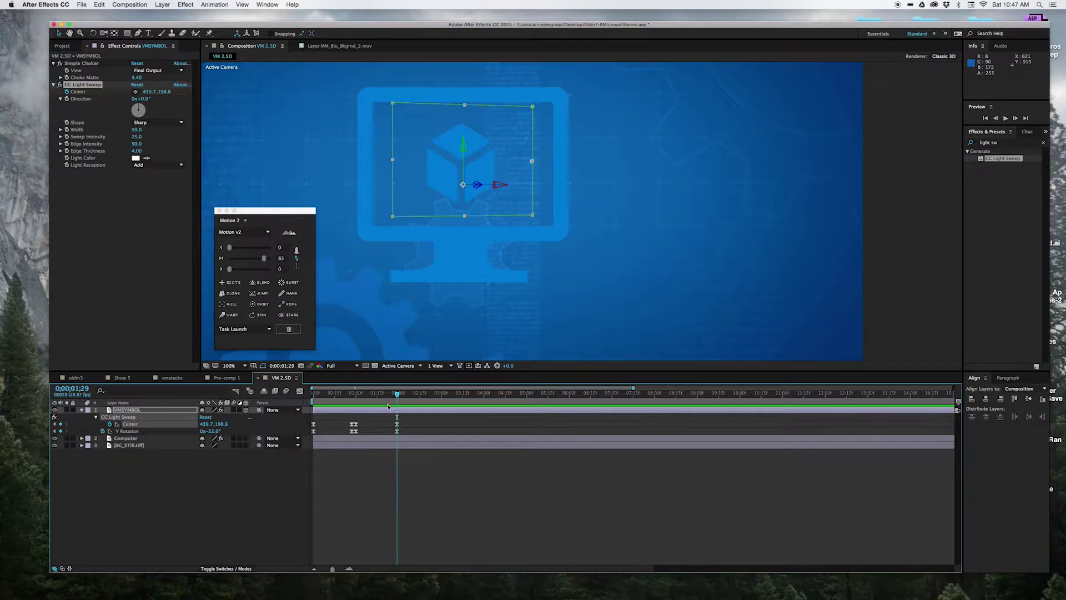
key("alt+bracketright")
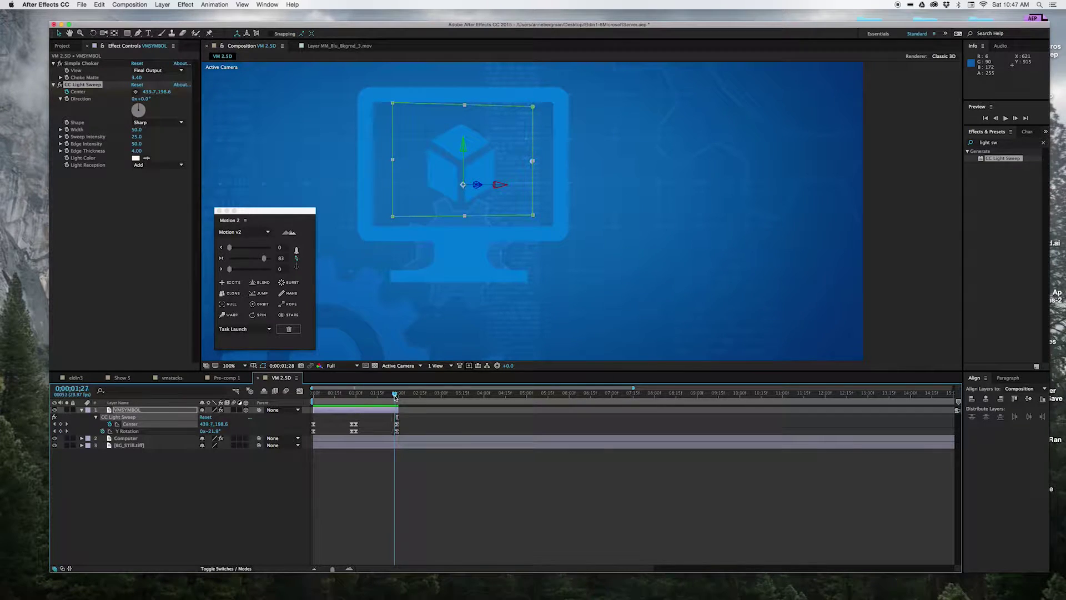
right_click(143, 412)
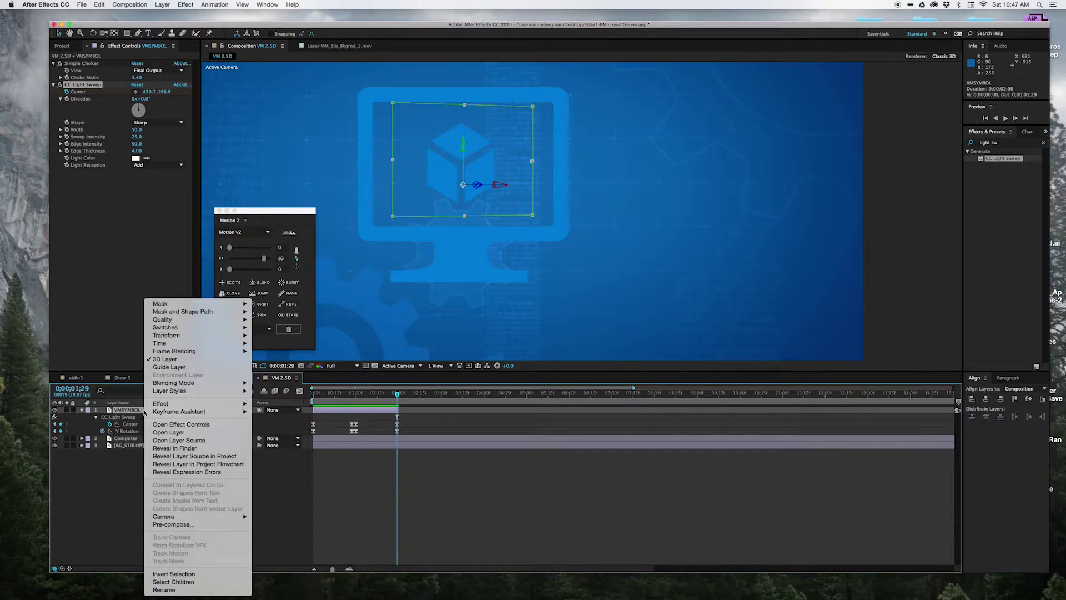
left_click(116, 464)
left_click(127, 438, "shift")
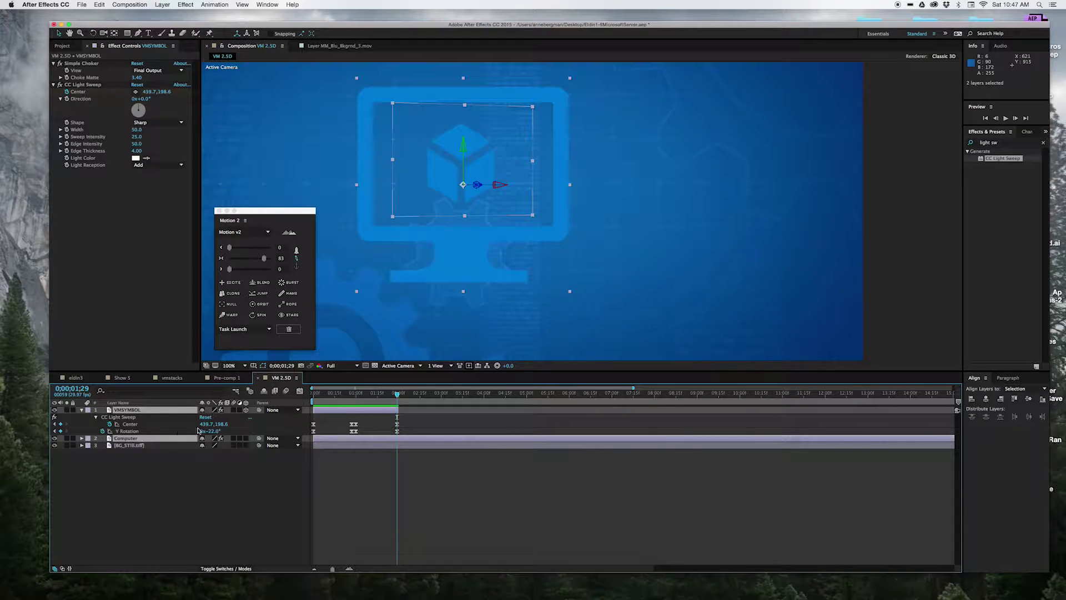
key("alt+]")
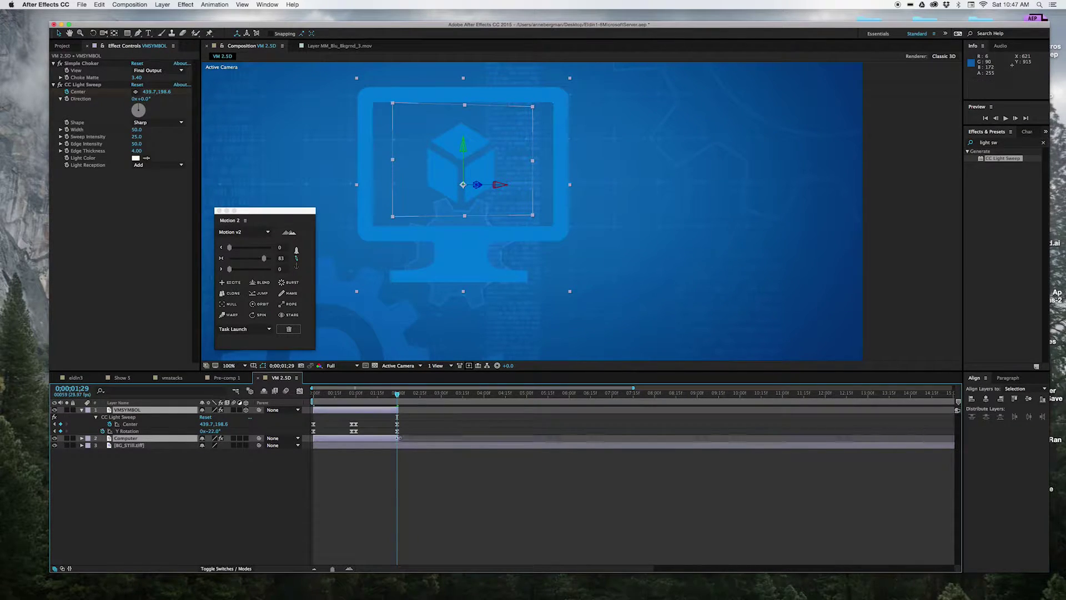
right_click(166, 413)
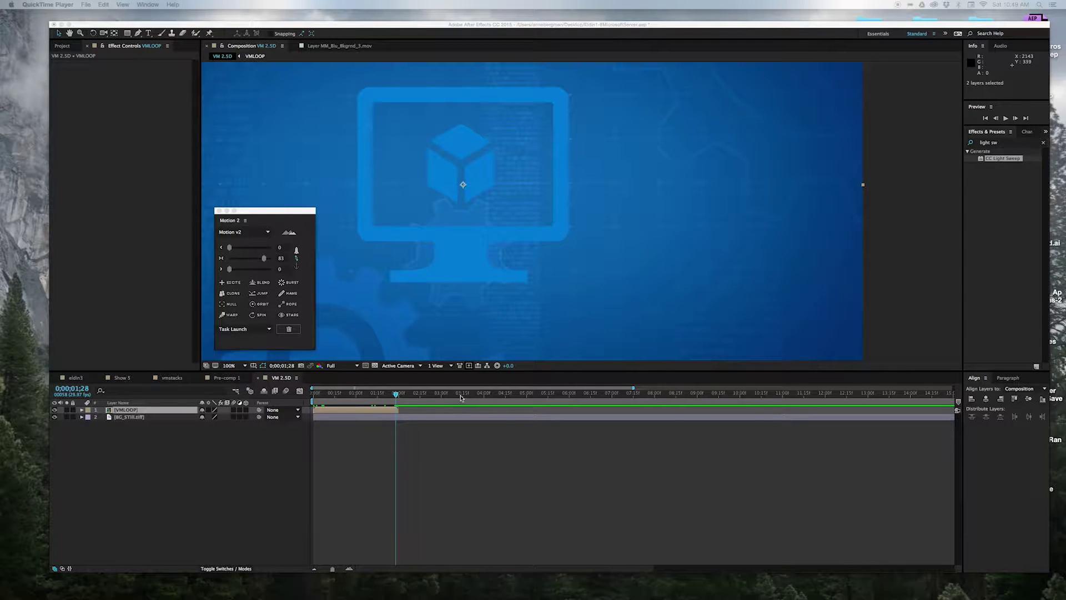
Return to 0;00;00;00 and enable time remapping on the VMLOOP layer
left_click(312, 395)
mouse_move(321, 397)
left_mouse_down()
mouse_move(331, 396)
mouse_move(314, 404)
left_mouse_up()
right_click(145, 412)
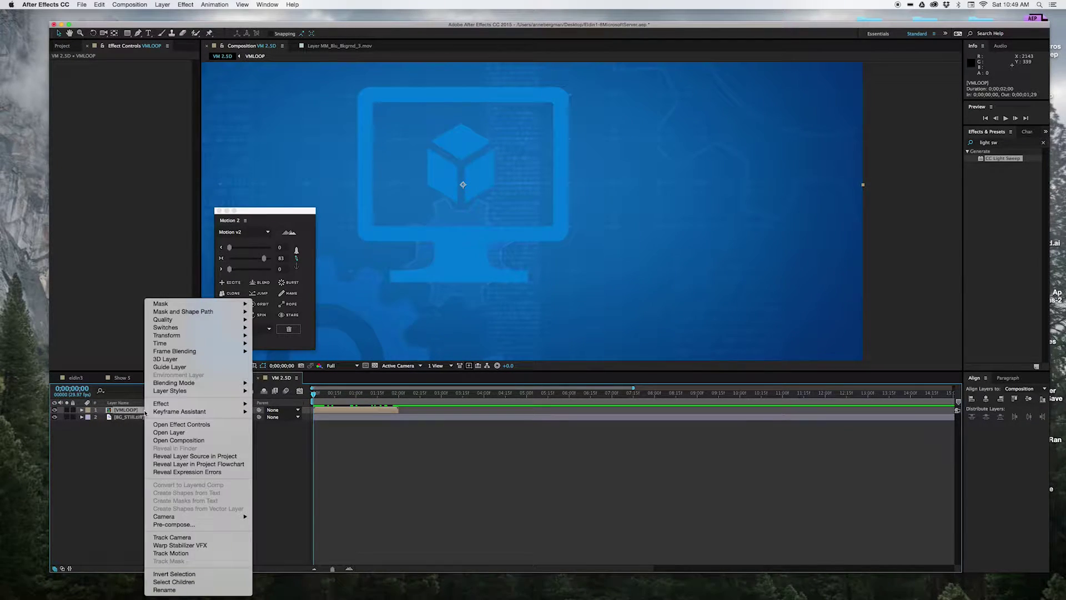
mouse_move(239, 343)
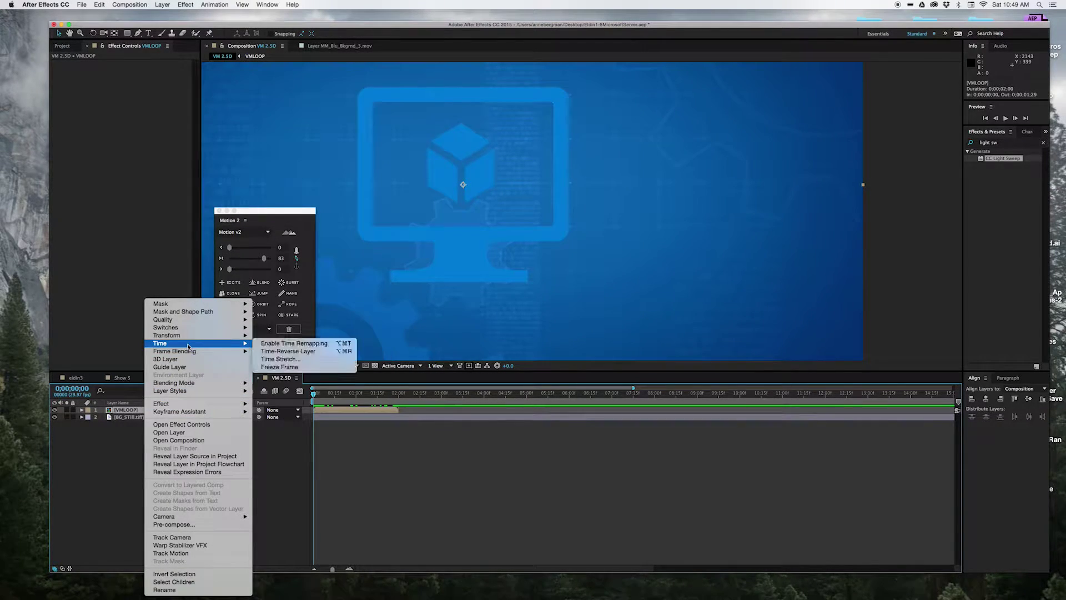
left_click(273, 344)
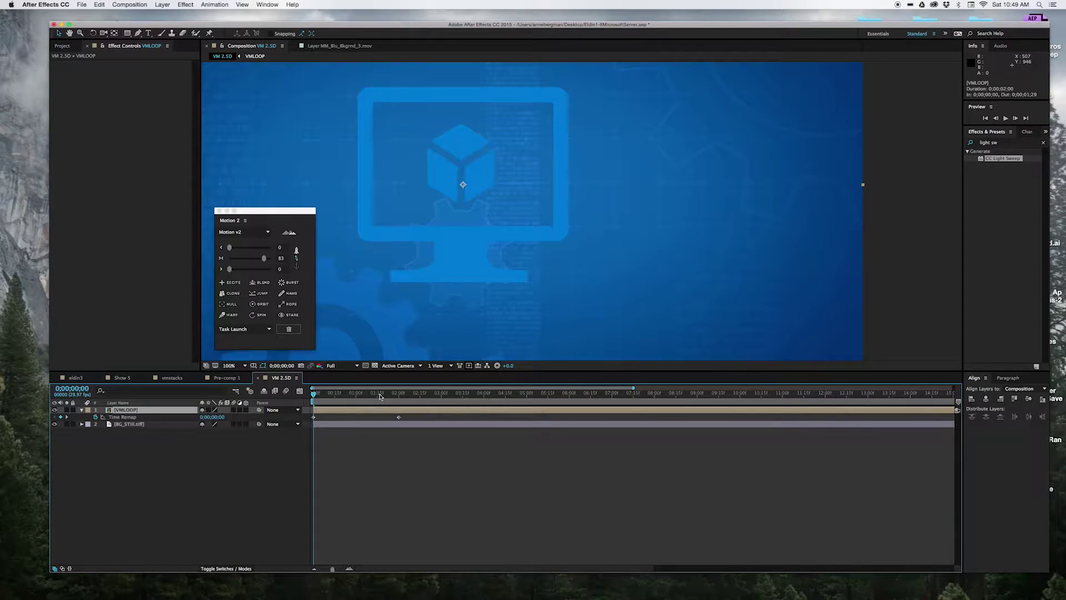
Add a Time Remap keyframe on VMLOOP at 0;00;01;29 and delete the one at 0;00;02;00
left_click(398, 397)
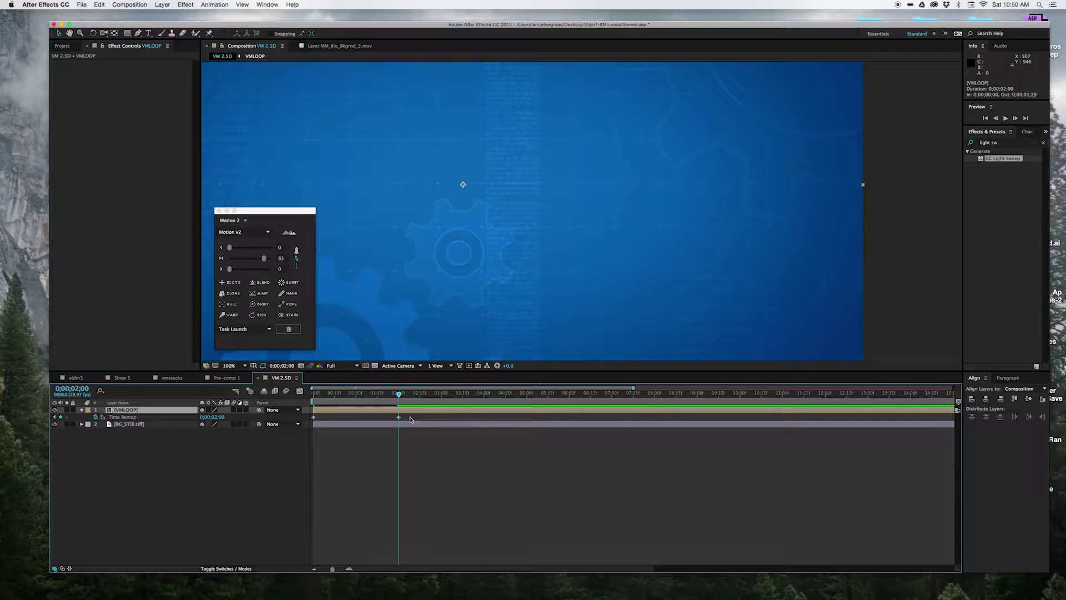
key("equal")
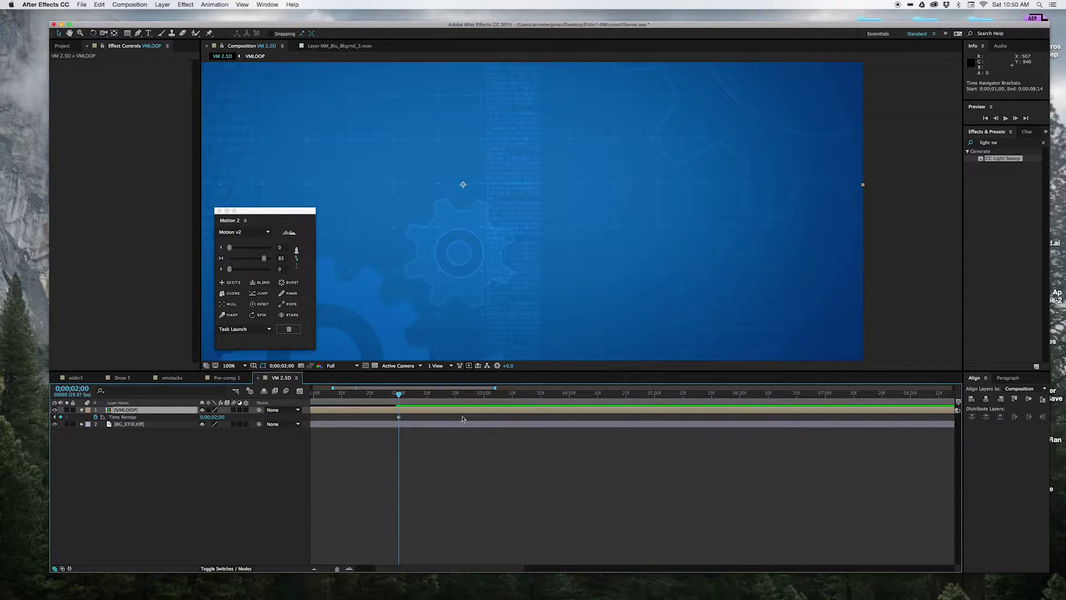
key("Page_Up")
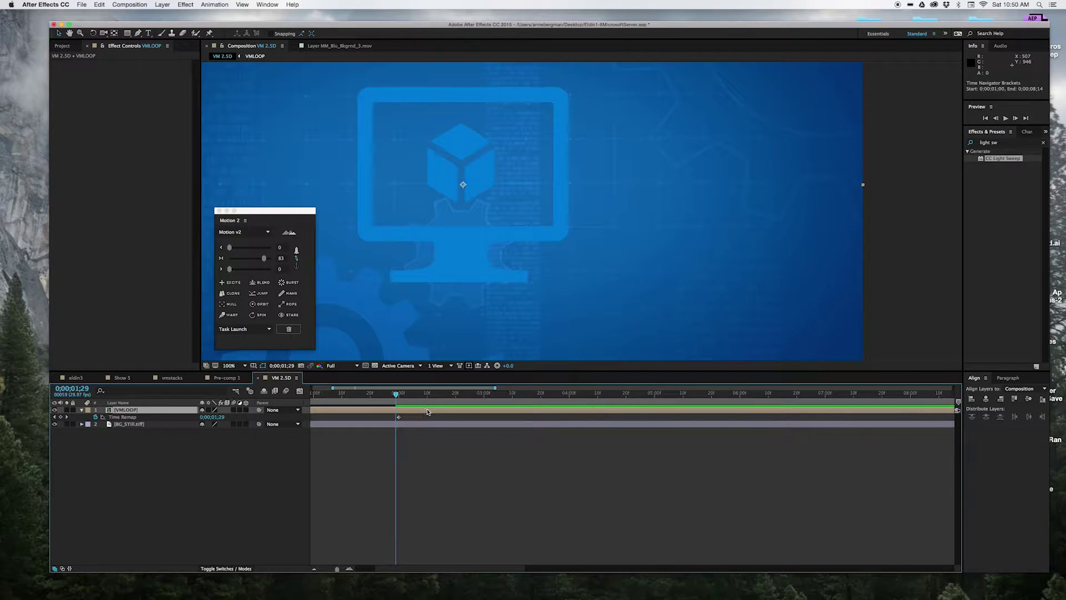
key("equal")
key("equal")
key("equal")
key("minus")
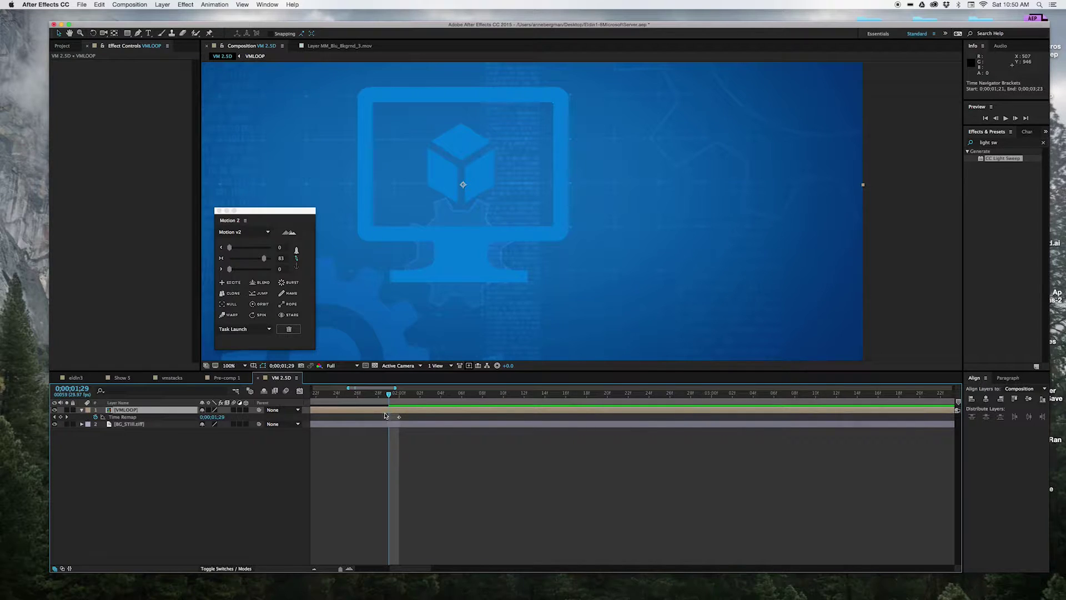
left_click(60, 417)
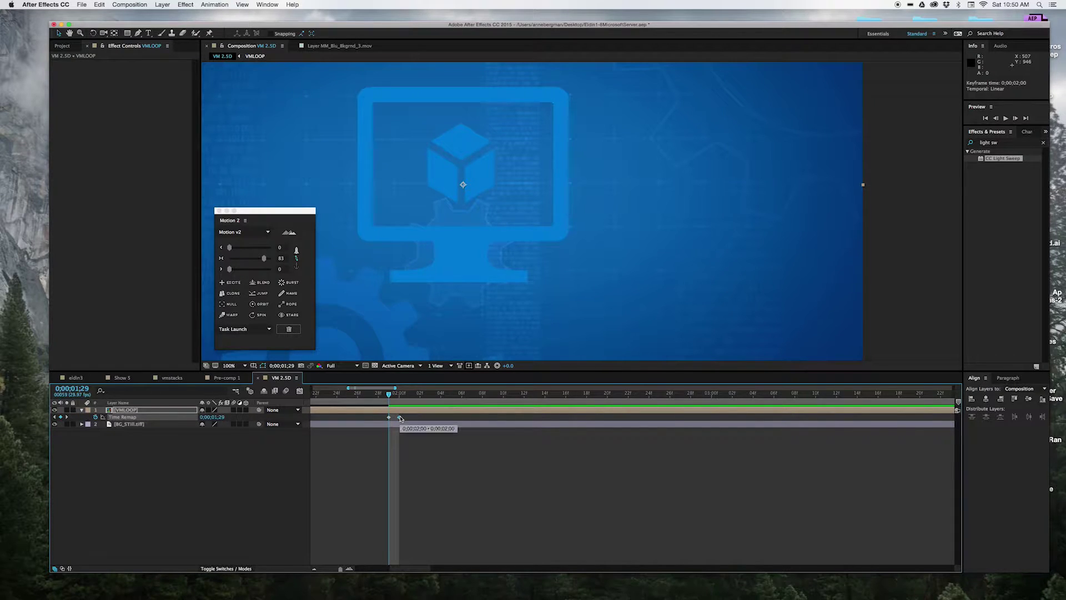
left_click(188, 411)
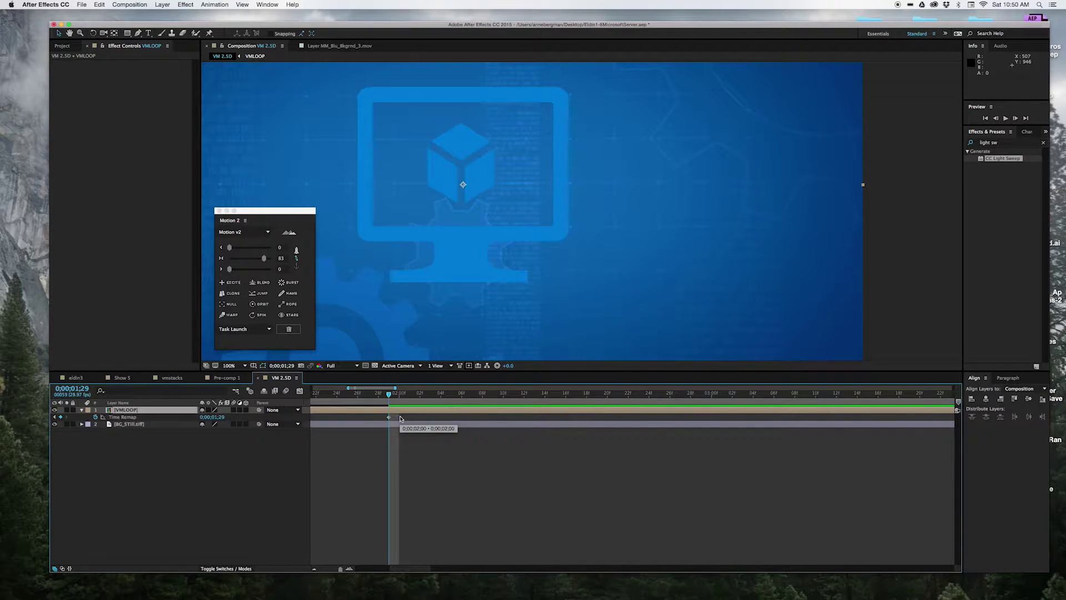
Give VMLOOP's Time Remap the expression loopOut(type = "cycle", numKeyframes = 0)
left_click(95, 417, "alt")
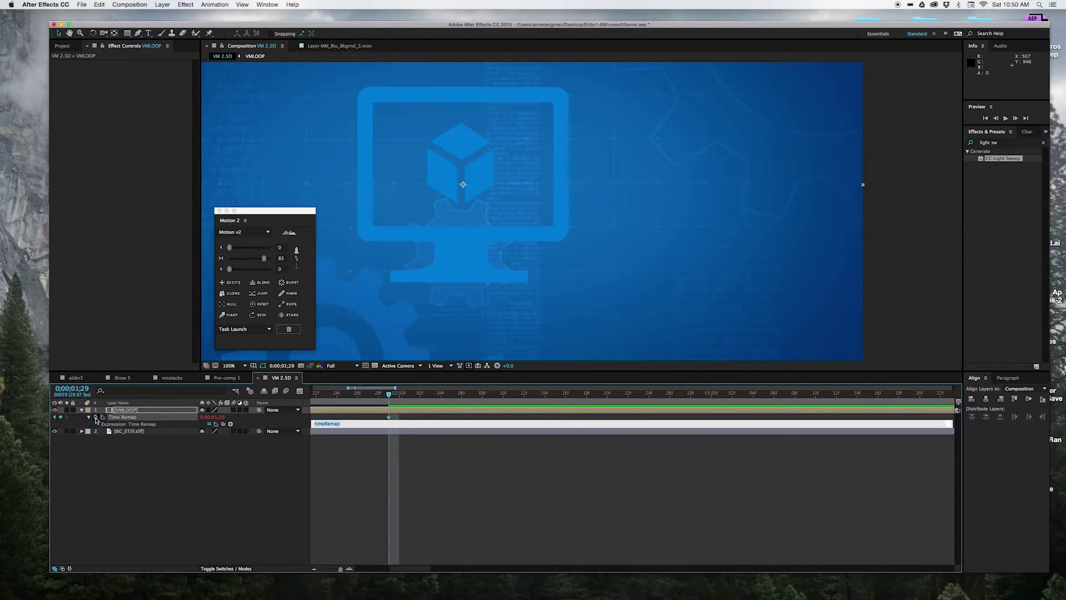
left_click(231, 425)
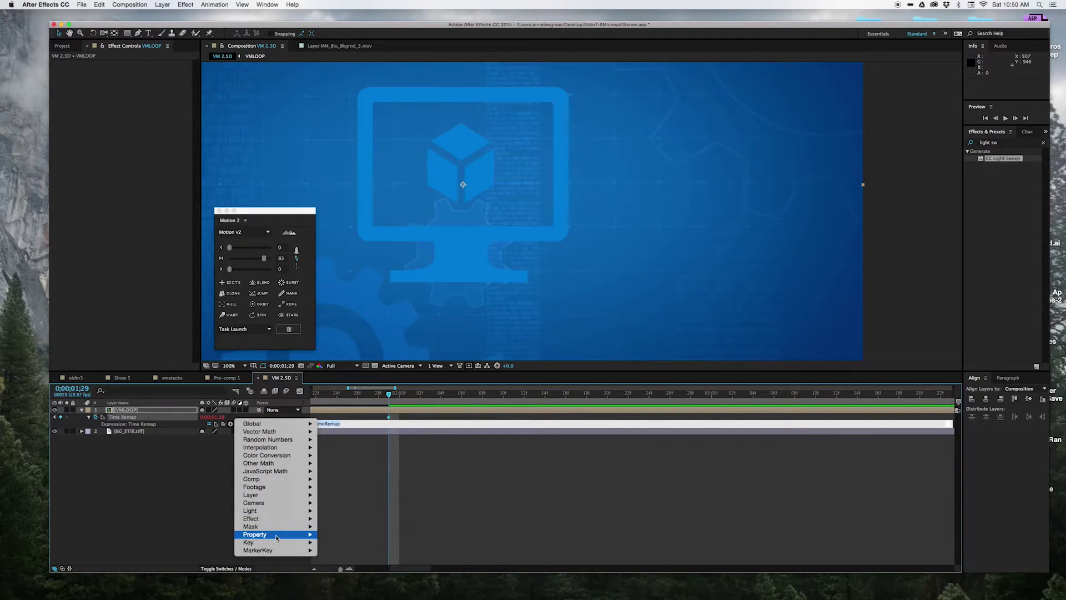
mouse_move(277, 537)
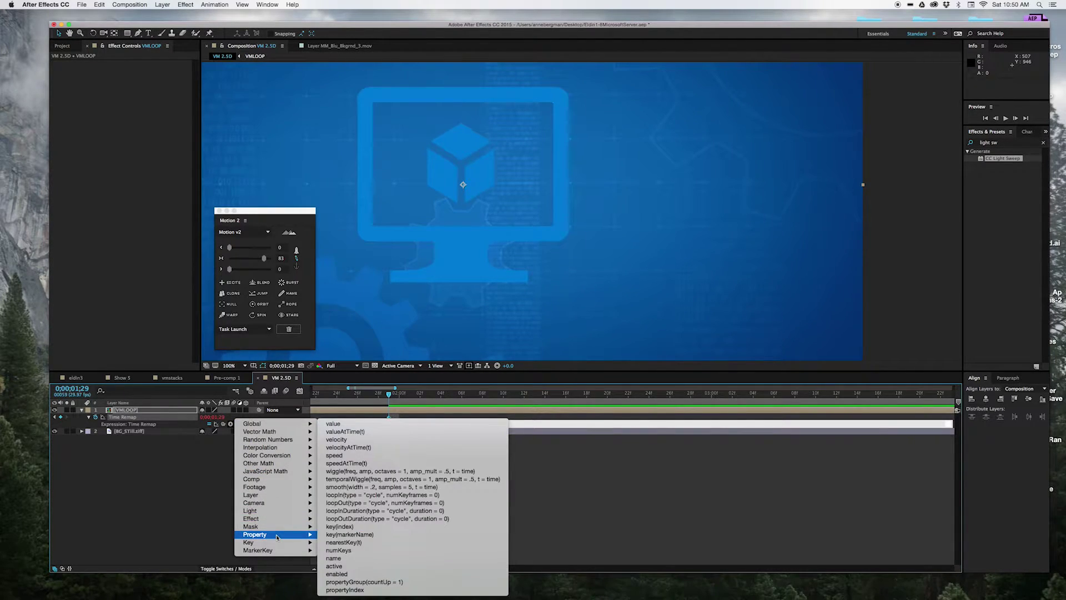
left_click(387, 503)
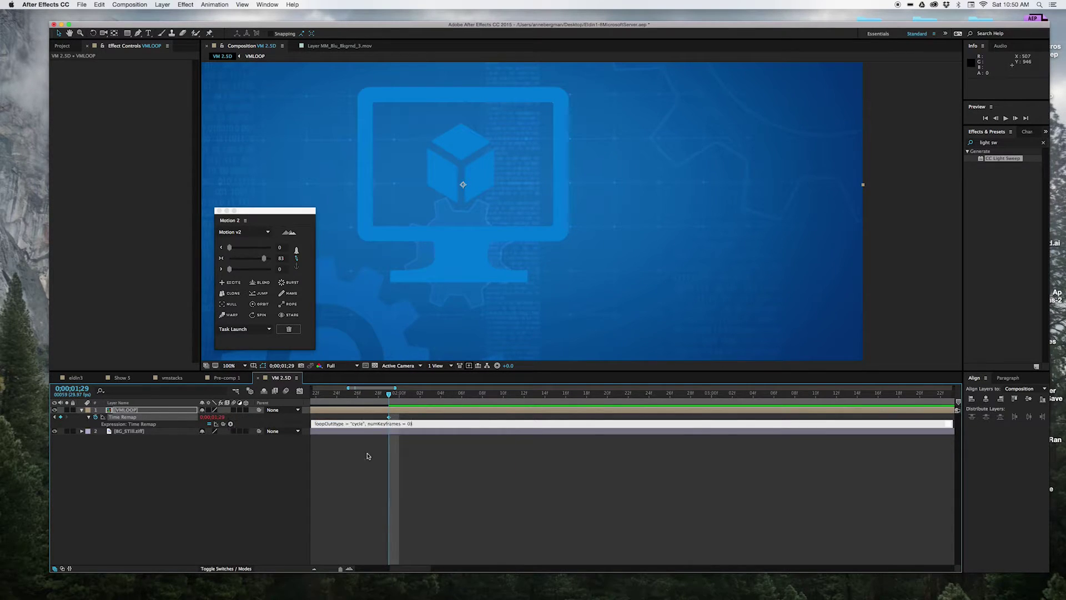
left_click(315, 396)
Show the full composition duration in the timeline and preview the VMLOOP animation from 0;00;00;00
left_click_drag(315, 397, 271, 439)
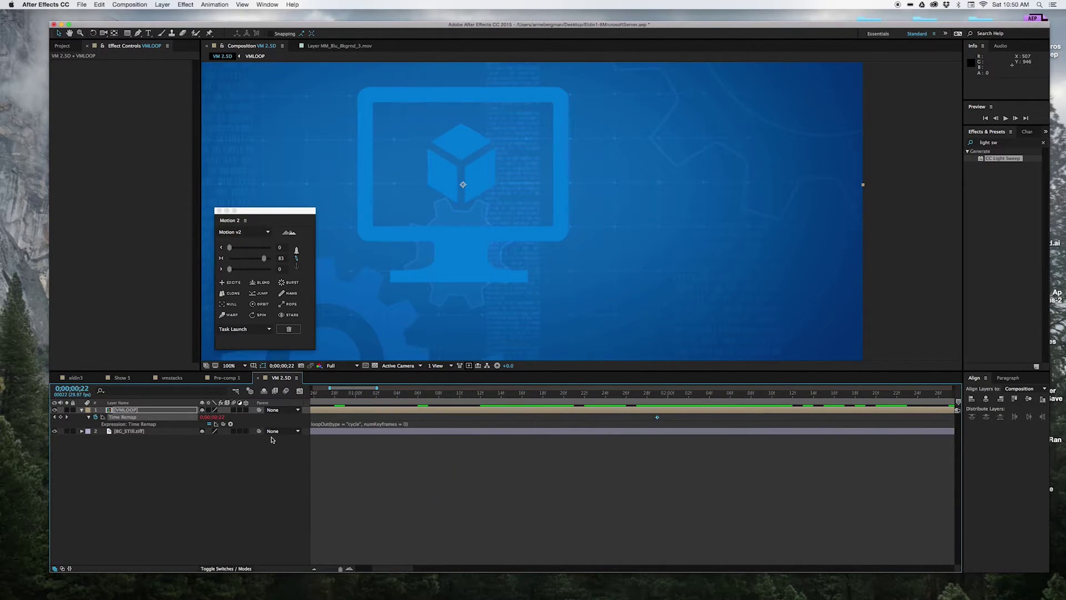
scroll(387, 406, "down", 5)
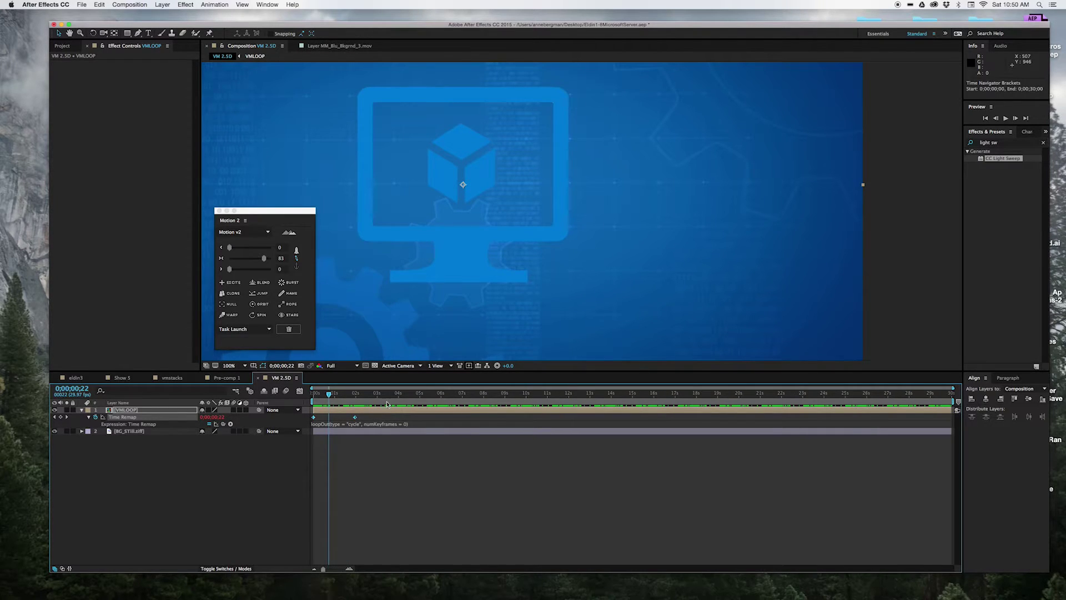
left_click_drag(329, 401, 307, 400)
key("space")
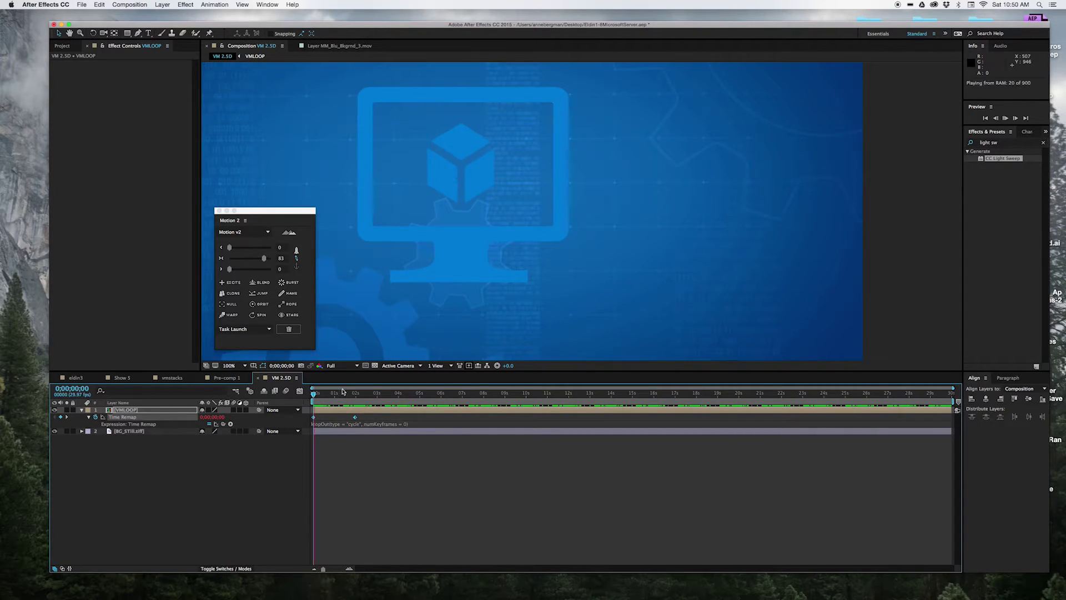